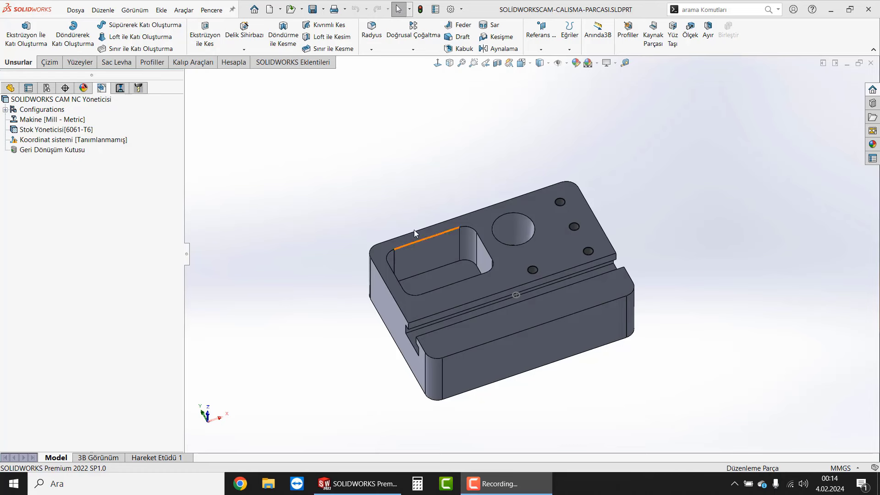
# Orbit the milled block part to another angle, then return to the select tool.
pyautogui.moveTo(388, 205)
pyautogui.mouseDown(button='middle')
pyautogui.moveTo(428, 204)
pyautogui.moveTo(401, 203)
pyautogui.mouseUp(button='middle')
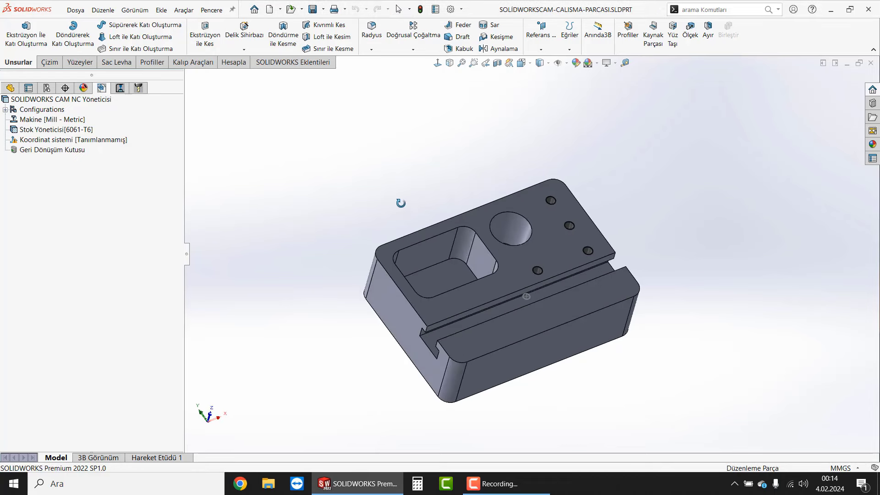
pyautogui.press('Escape')
pyautogui.click(462, 10)
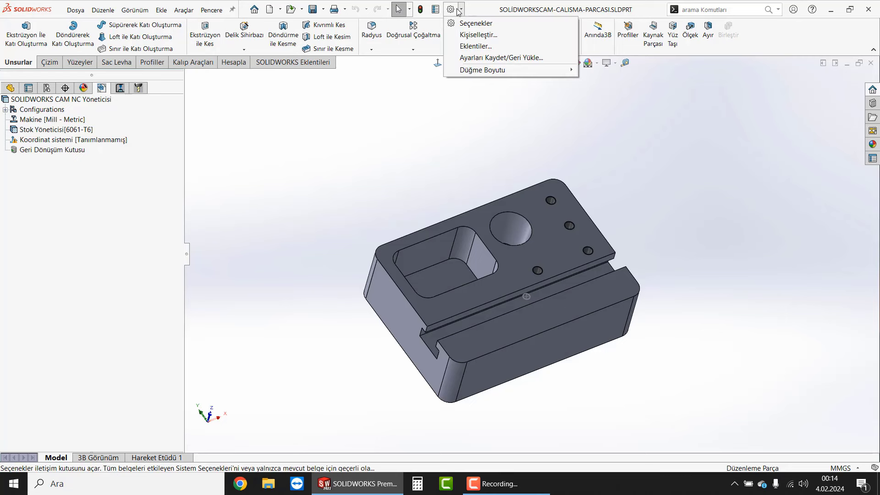
pyautogui.click(419, 103)
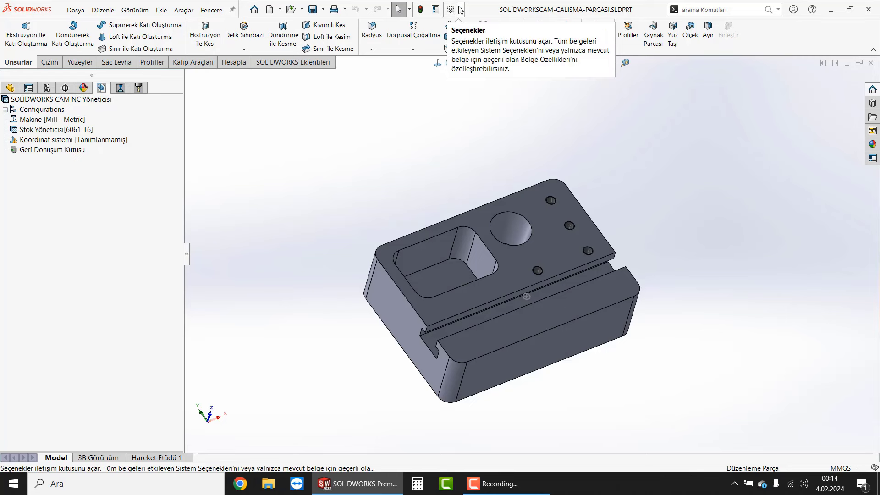
pyautogui.click(462, 11)
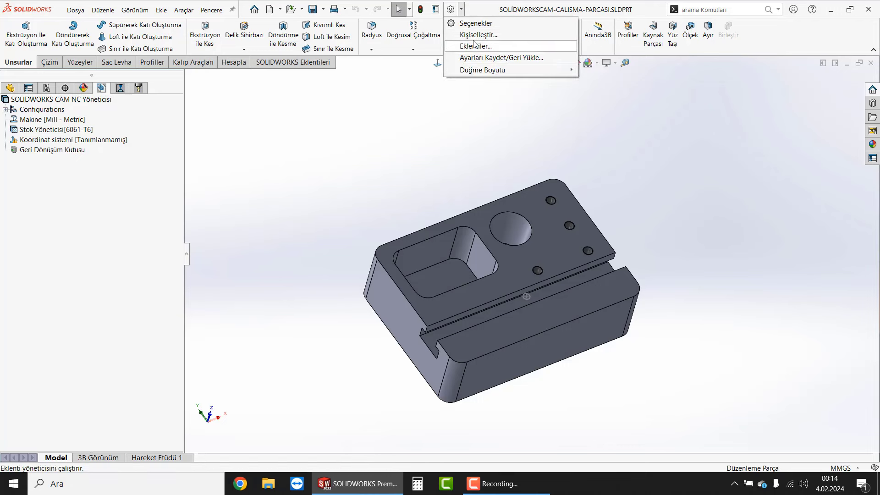
pyautogui.click(474, 47)
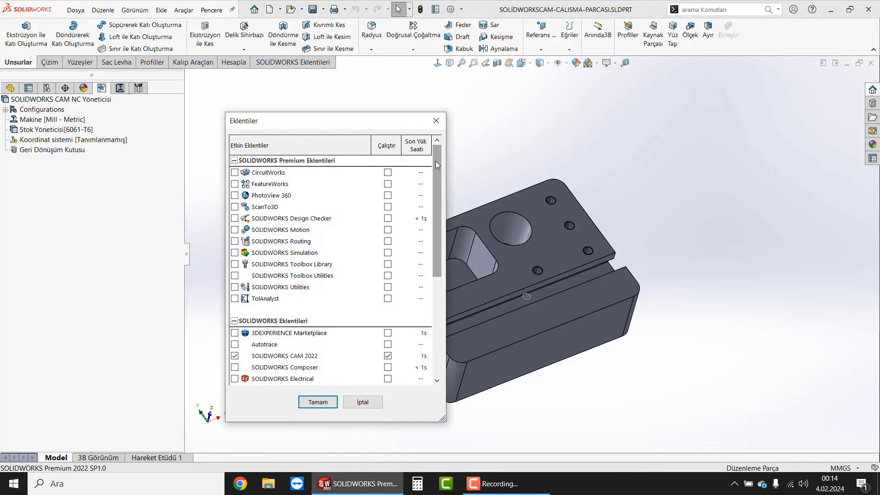
pyautogui.moveTo(438, 166); pyautogui.dragTo(439, 230)
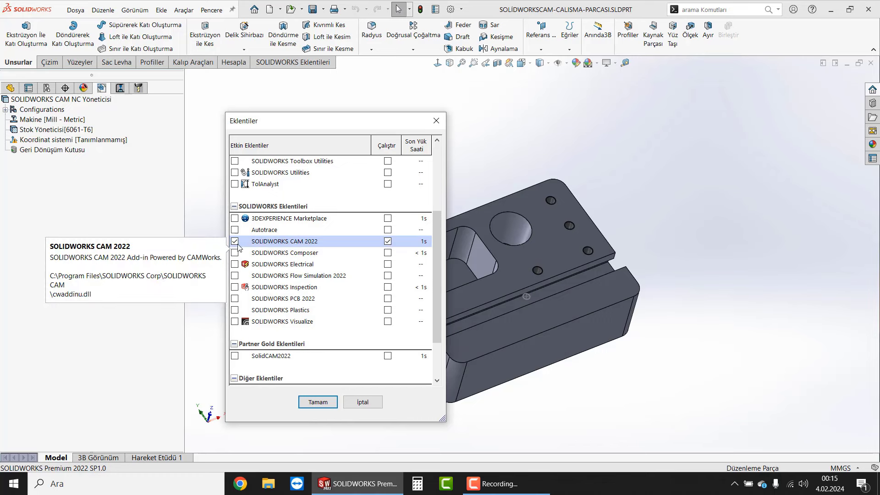
pyautogui.click(317, 402)
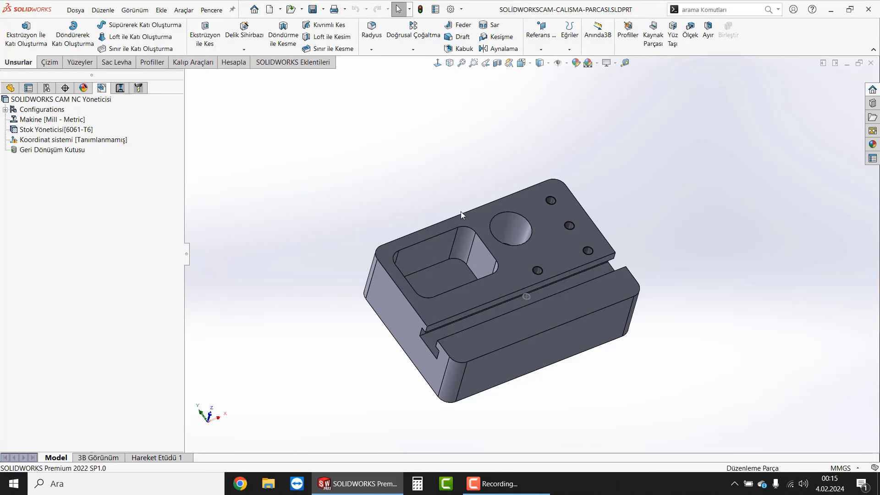
# Rotate the part slightly and look through the Evaluate and Weldments command tabs.
pyautogui.moveTo(460, 211); pyautogui.dragTo(426, 143, button='middle')
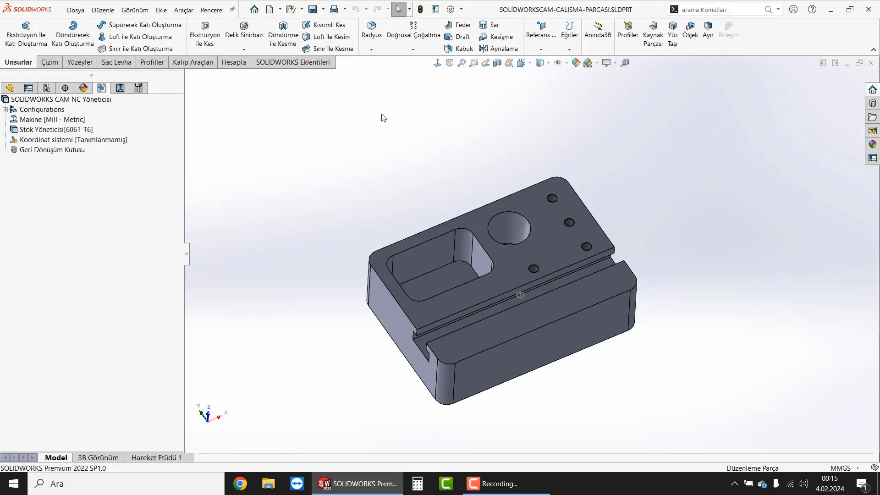
pyautogui.moveTo(487, 194)
pyautogui.mouseDown(button='middle')
pyautogui.moveTo(521, 161)
pyautogui.moveTo(507, 171)
pyautogui.mouseUp(button='middle')
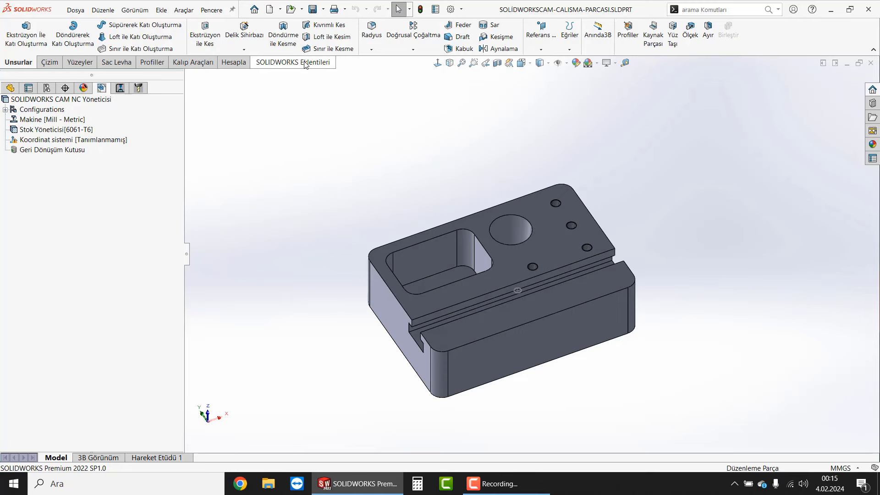
pyautogui.click(233, 62)
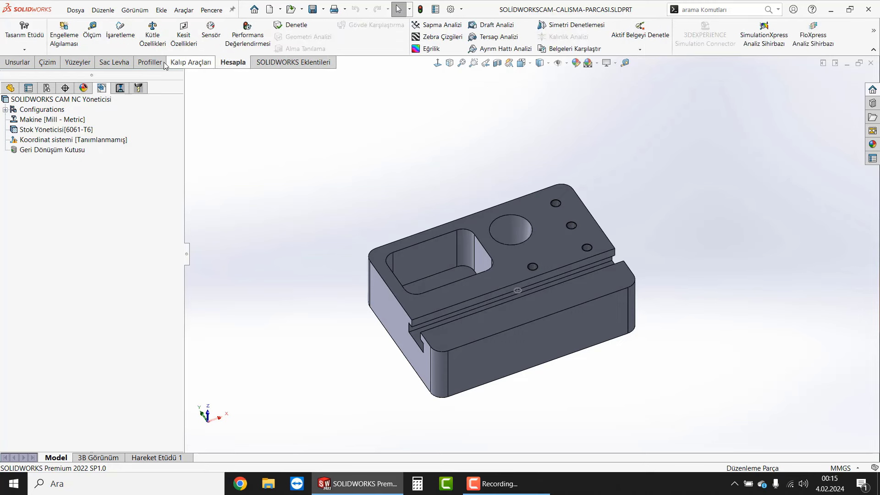
pyautogui.click(156, 63)
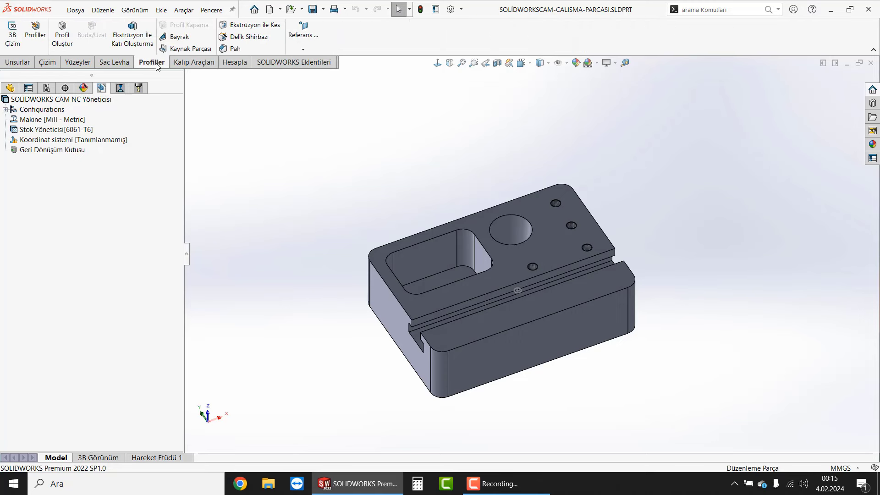
# Enable the SOLIDWORKS CAM tab from the CommandManager's Sekmeler list.
pyautogui.rightClick(303, 63)
pyautogui.rightClick(280, 60)
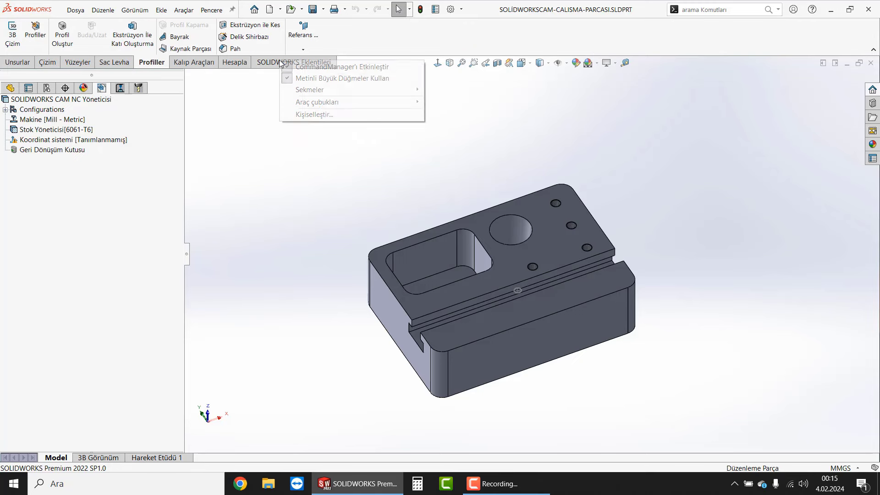
pyautogui.moveTo(351, 89)
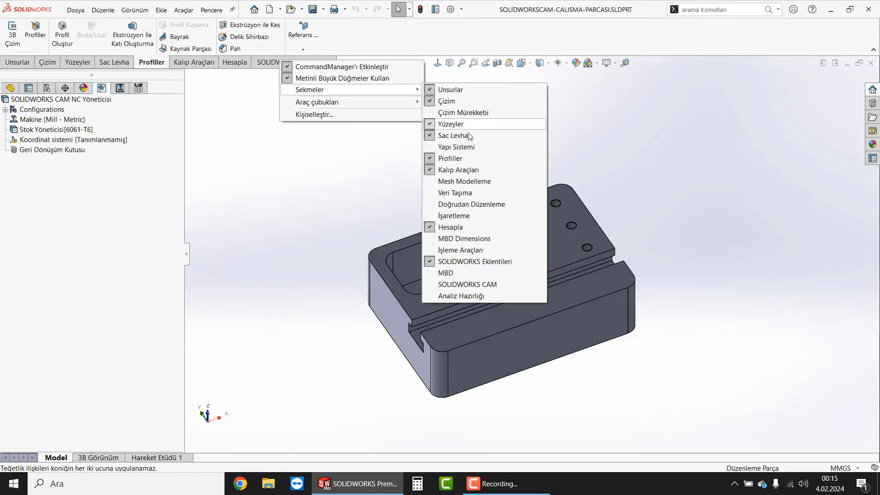
pyautogui.click(473, 287)
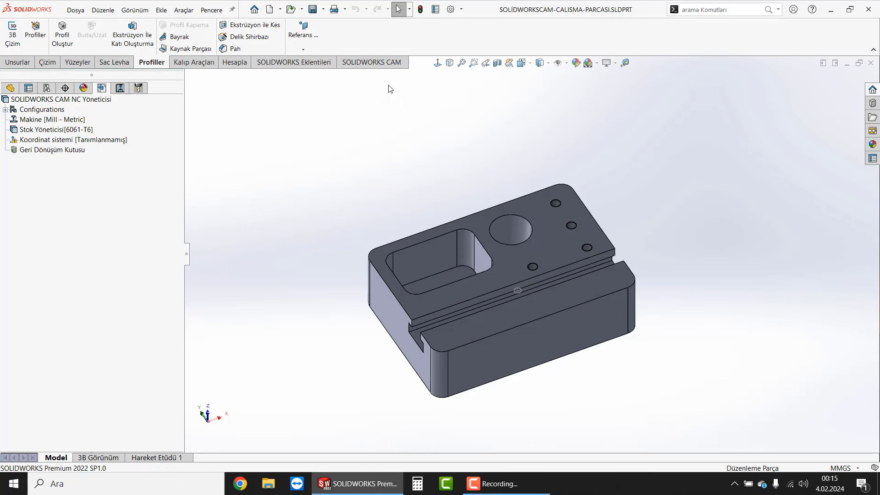
# Show the SOLIDWORKS CAM commands and the CAM feature tree.
pyautogui.click(383, 63)
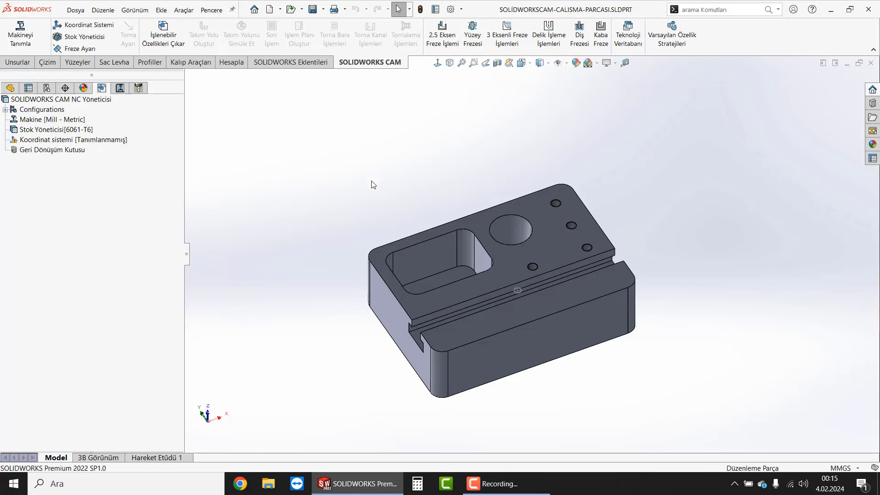
pyautogui.moveTo(460, 208); pyautogui.dragTo(466, 199, button='middle')
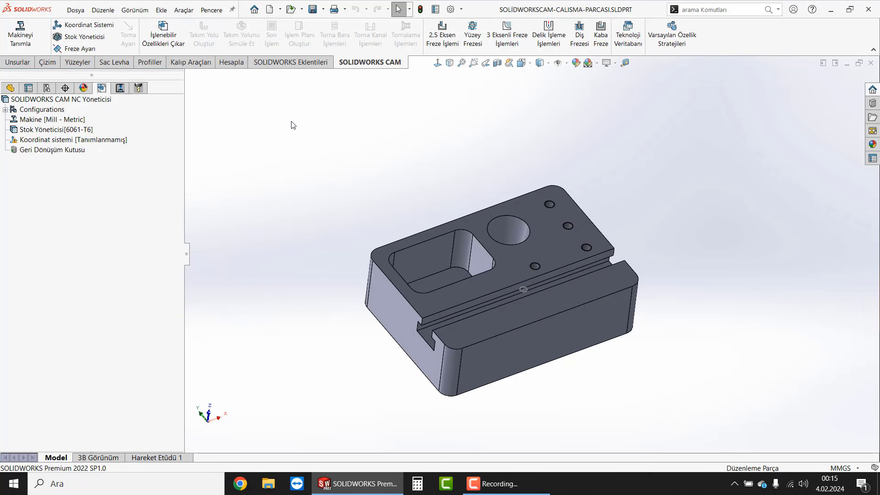
pyautogui.click(102, 89)
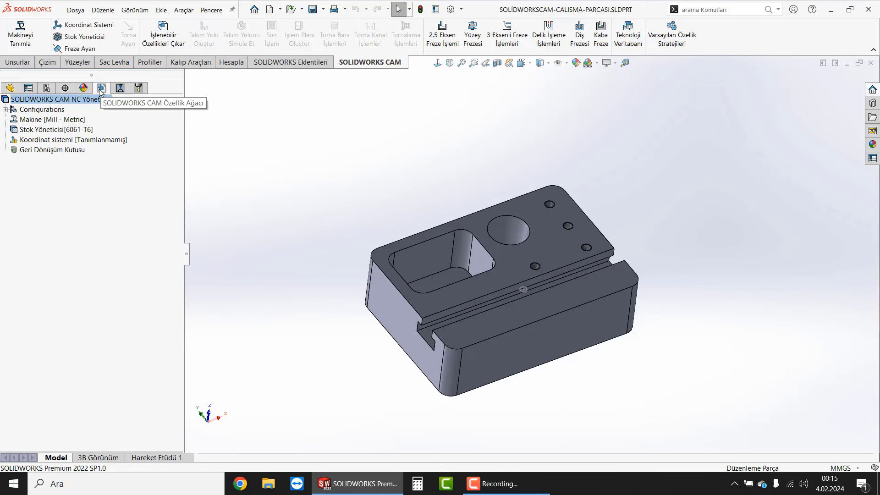
# Inspect the Mill - Metric machine and 6061-T6 stock entries, then orbit to a top-down view.
pyautogui.click(64, 121)
pyautogui.click(82, 130)
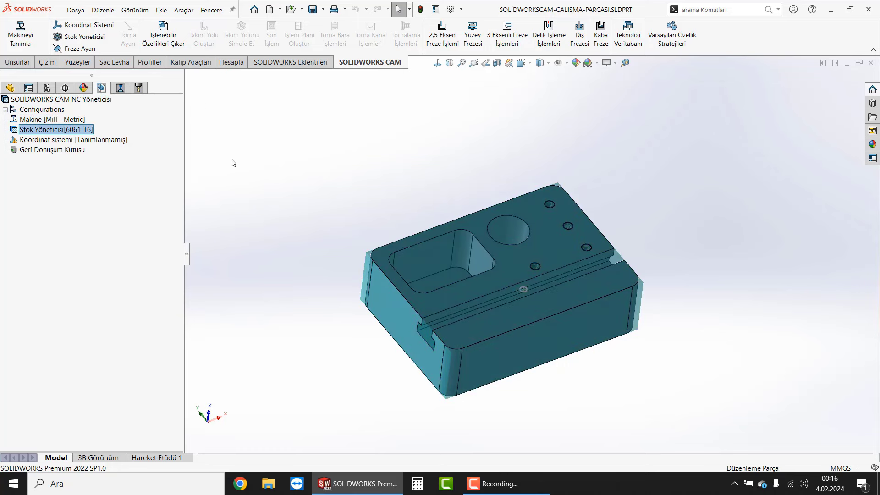
pyautogui.click(121, 99)
pyautogui.moveTo(412, 230); pyautogui.dragTo(335, 175, button='middle')
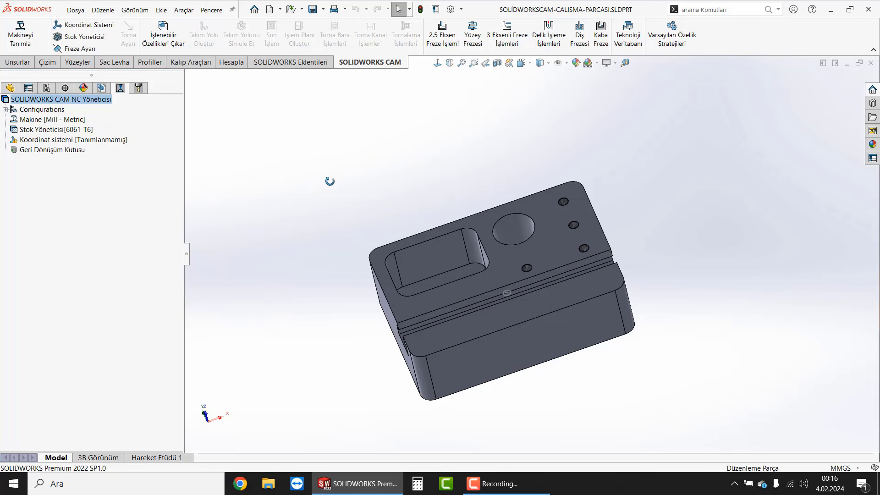
pyautogui.moveTo(328, 181); pyautogui.dragTo(338, 177, button='middle')
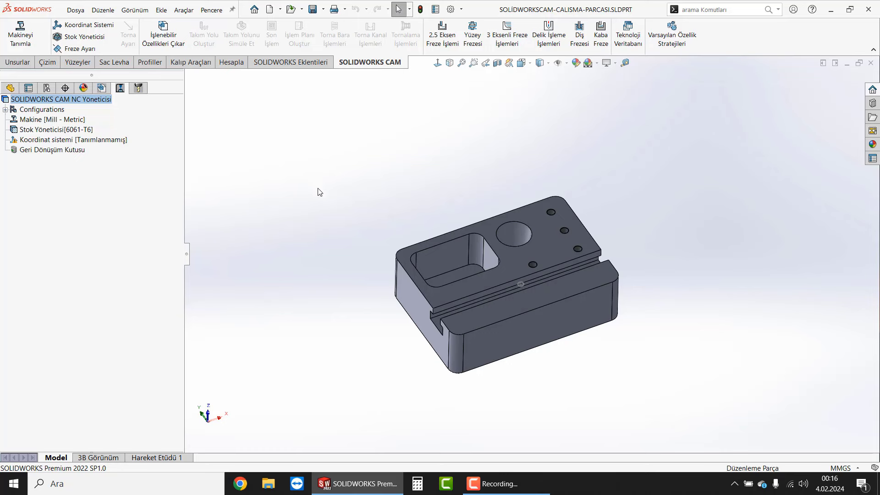
# Orbit the part and select the large round hole's face for inspection.
pyautogui.scroll(-1, 526, 288)
pyautogui.scroll(-2, 527, 281)
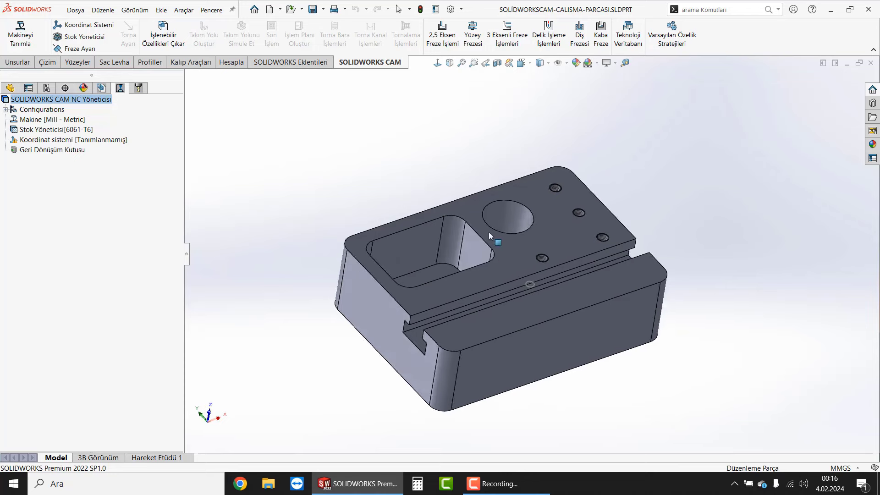
pyautogui.moveTo(365, 163)
pyautogui.mouseDown(button='middle')
pyautogui.moveTo(361, 213)
pyautogui.moveTo(364, 189)
pyautogui.mouseUp(button='middle')
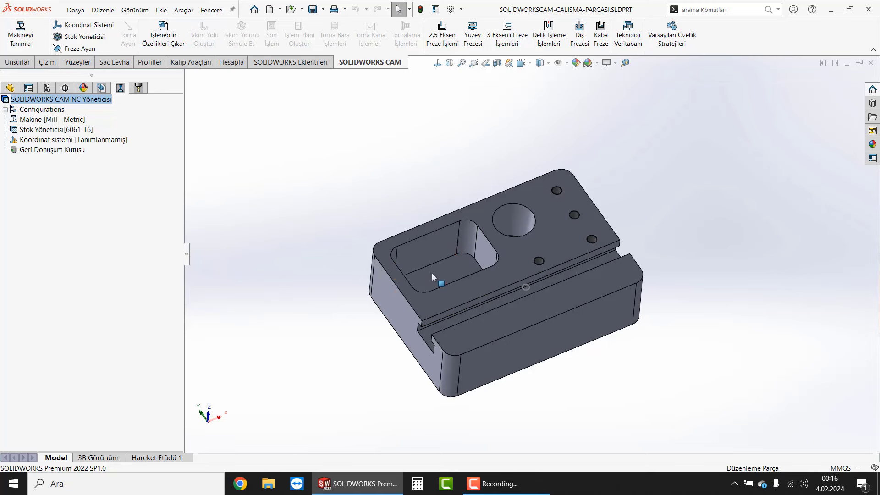
pyautogui.moveTo(468, 270)
pyautogui.mouseDown(button='middle')
pyautogui.moveTo(515, 219)
pyautogui.moveTo(496, 200)
pyautogui.moveTo(522, 340)
pyautogui.moveTo(541, 330)
pyautogui.moveTo(399, 252)
pyautogui.mouseUp(button='middle')
pyautogui.click(515, 218)
pyautogui.press('Escape')
# Inspect the front slot face and an M16x2.0 threaded hole on the top face.
pyautogui.scroll(-5, 508, 257)
pyautogui.scroll(4, 507, 258)
pyautogui.click(523, 340)
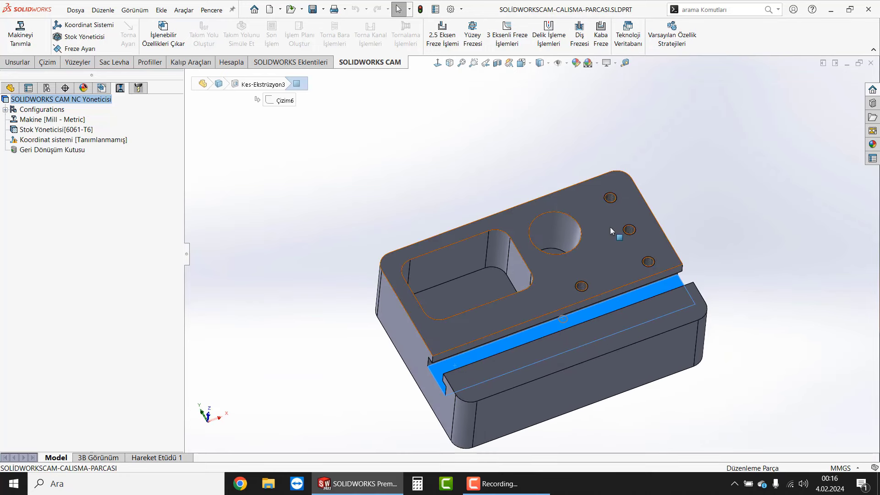
pyautogui.click(707, 169)
pyautogui.scroll(-3, 614, 197)
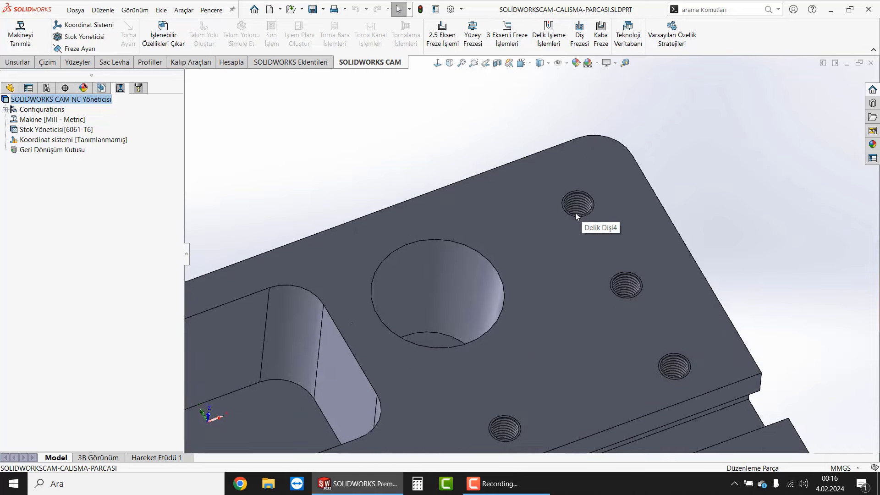
pyautogui.click(575, 212)
pyautogui.moveTo(576, 211)
pyautogui.mouseDown(button='middle')
pyautogui.moveTo(612, 240)
pyautogui.moveTo(559, 248)
pyautogui.moveTo(532, 274)
pyautogui.moveTo(414, 276)
pyautogui.mouseUp(button='middle')
pyautogui.press('Escape')
# Display the 6061-T6 stock around the part, then reselect the Mill - Metric machine entry.
pyautogui.scroll(3, 560, 239)
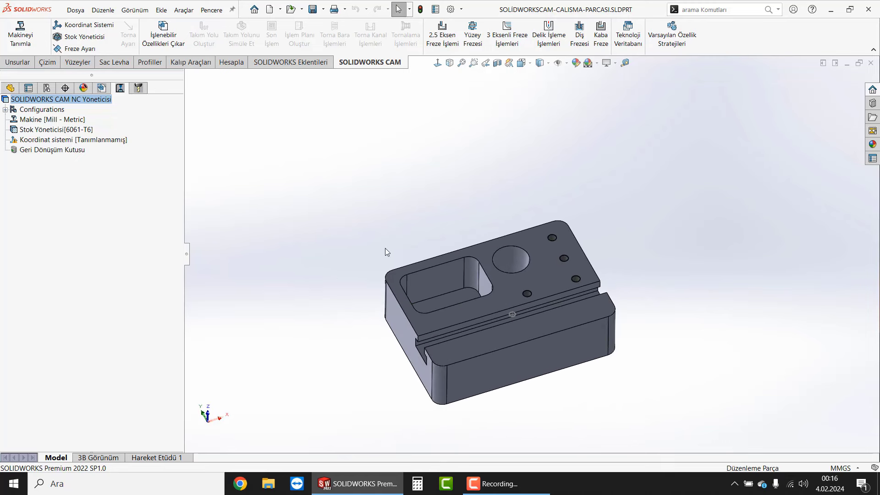
pyautogui.scroll(-2, 501, 278)
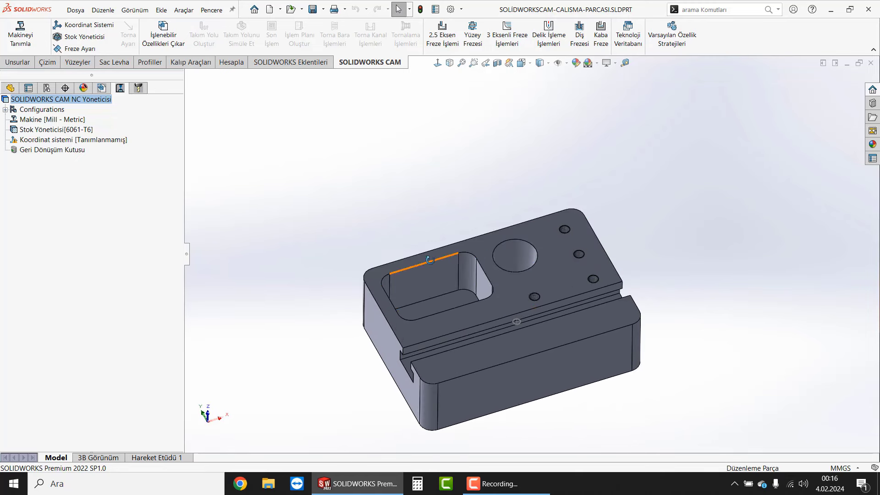
pyautogui.moveTo(477, 266); pyautogui.dragTo(358, 200, button='middle')
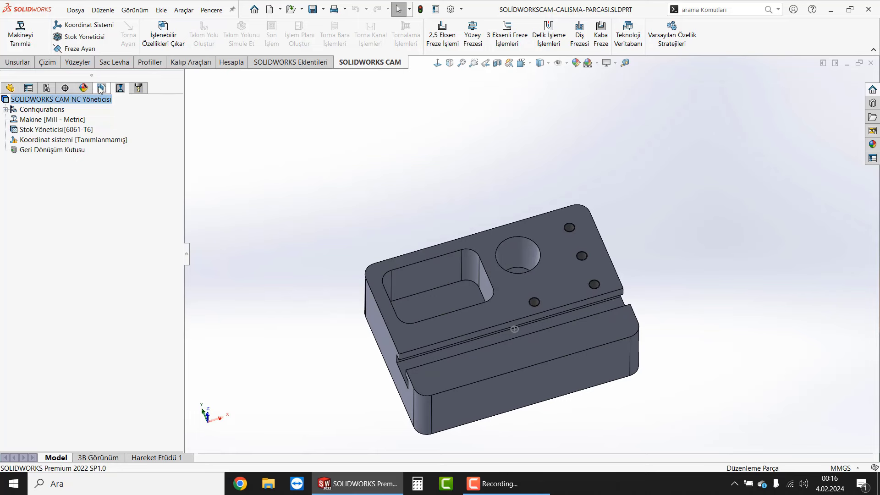
pyautogui.click(55, 129)
pyautogui.scroll(-3, 458, 321)
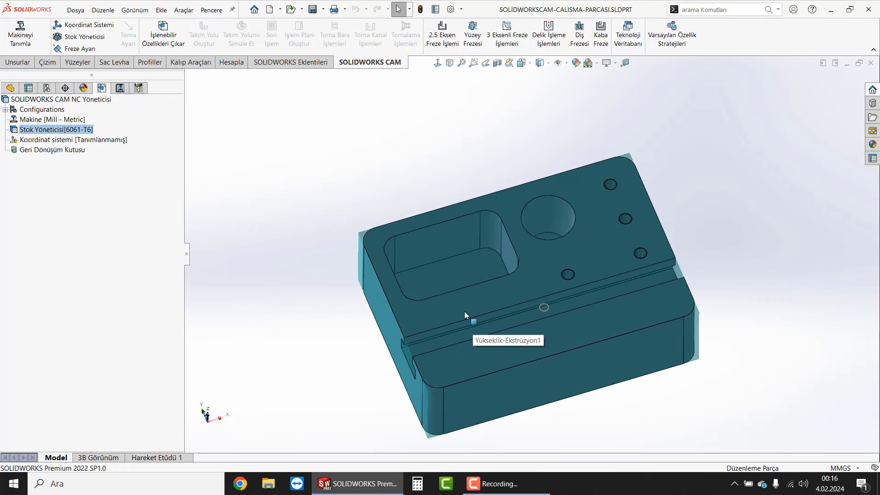
pyautogui.click(66, 120)
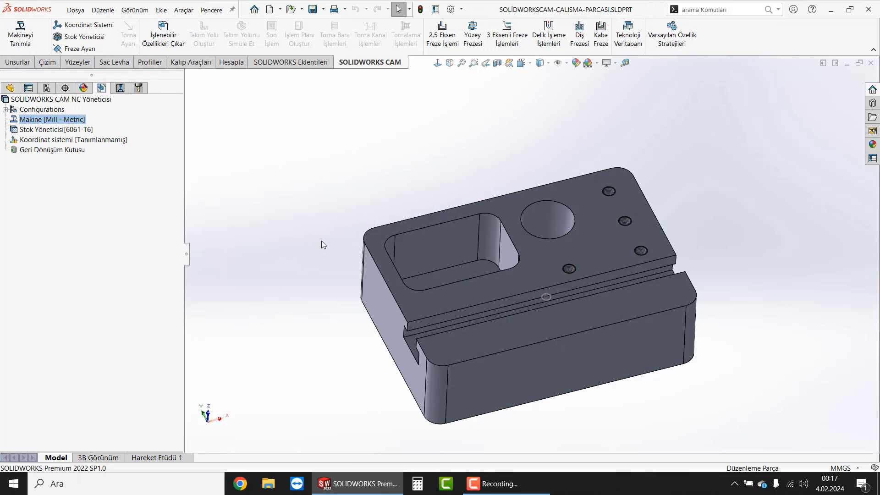
pyautogui.moveTo(324, 244); pyautogui.dragTo(330, 208, button='middle')
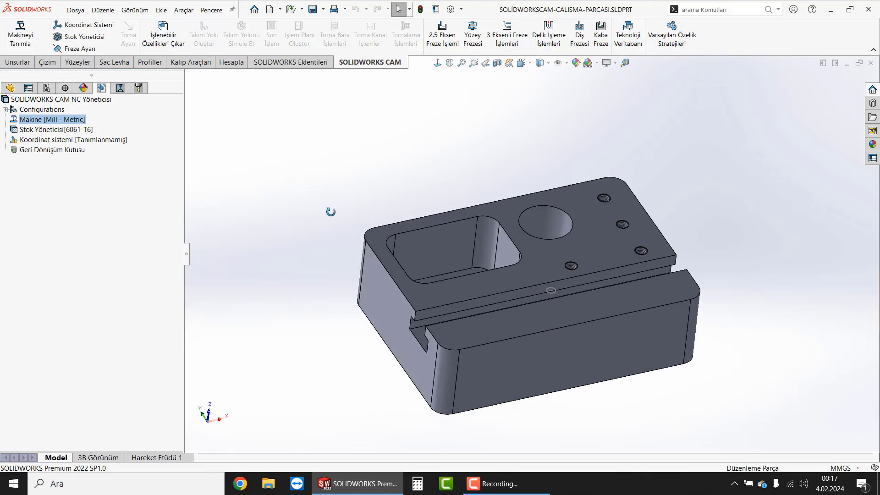
# Open the machine settings and review the Mill 5 axis and Turn Single Turret Metric machines.
pyautogui.doubleClick(66, 120)
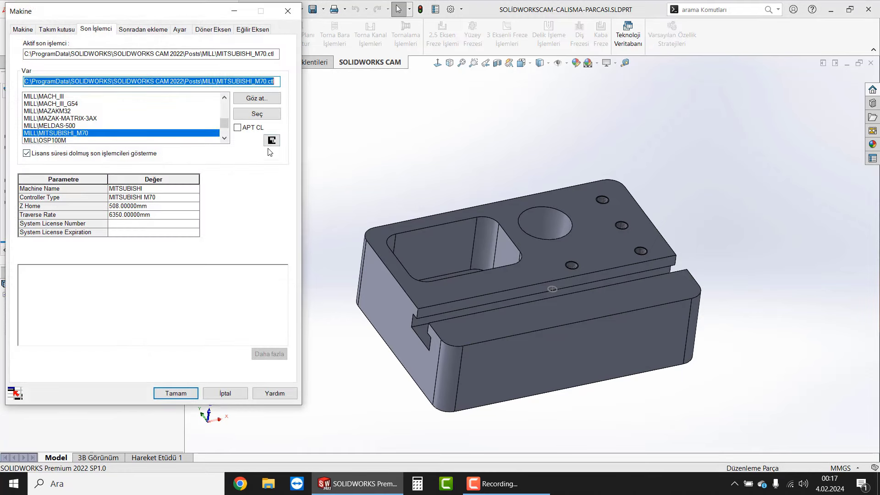
pyautogui.click(24, 30)
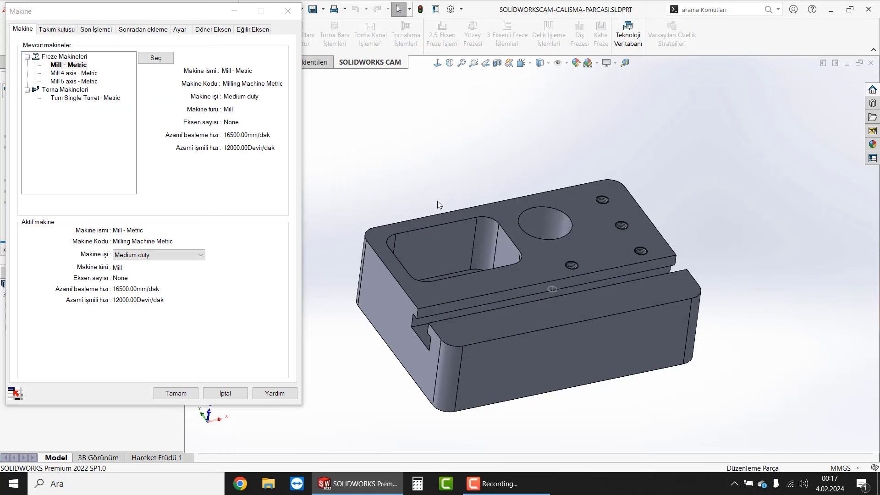
pyautogui.moveTo(456, 213); pyautogui.dragTo(435, 172, button='middle')
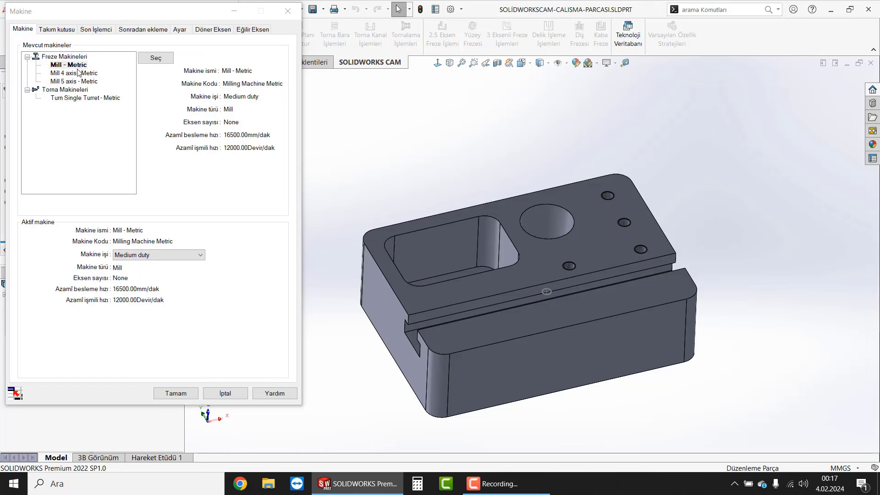
pyautogui.click(78, 73)
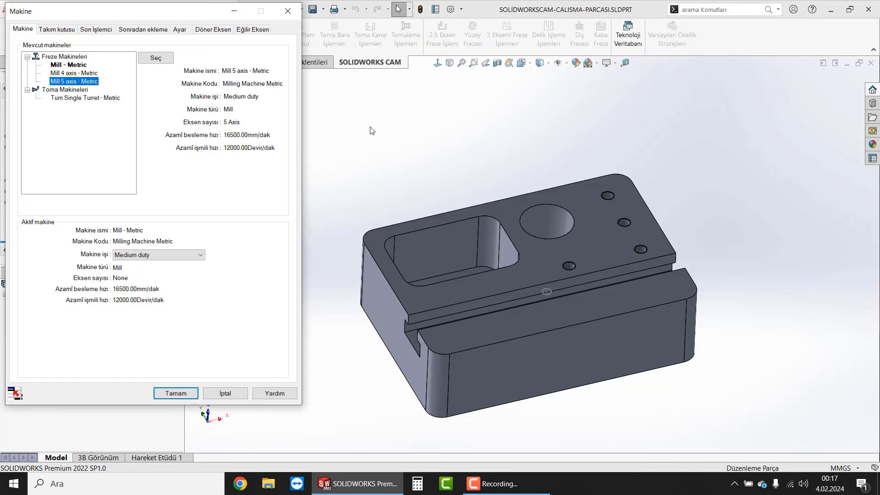
pyautogui.click(92, 81)
pyautogui.click(85, 99)
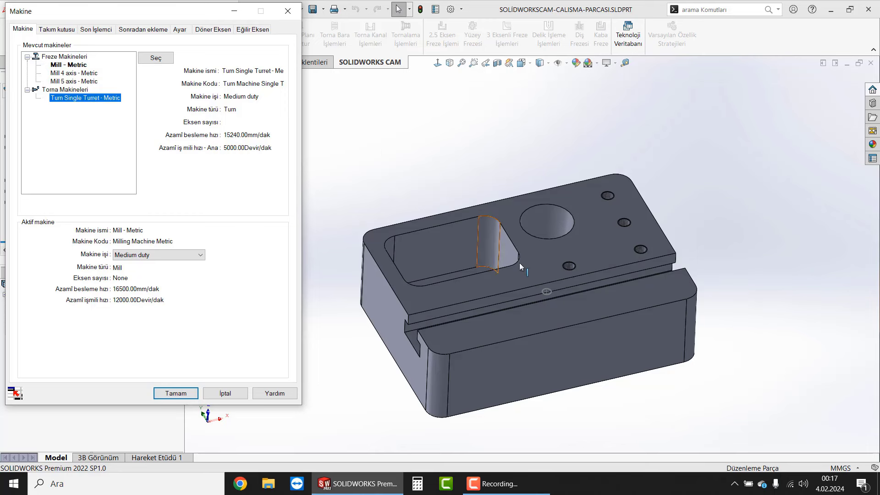
pyautogui.moveTo(520, 261)
pyautogui.mouseDown(button='middle')
pyautogui.moveTo(525, 335)
pyautogui.moveTo(425, 203)
pyautogui.mouseUp(button='middle')
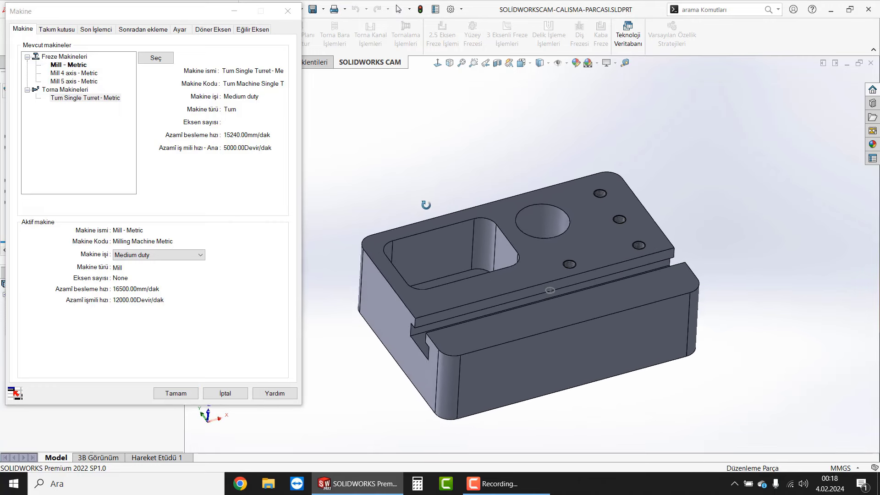
# Make Mill - Metric the active machine.
pyautogui.click(79, 68)
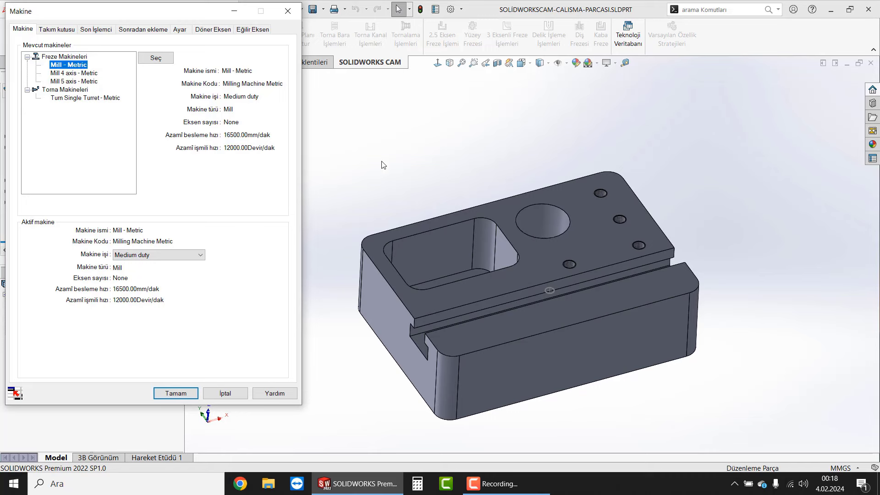
pyautogui.click(155, 58)
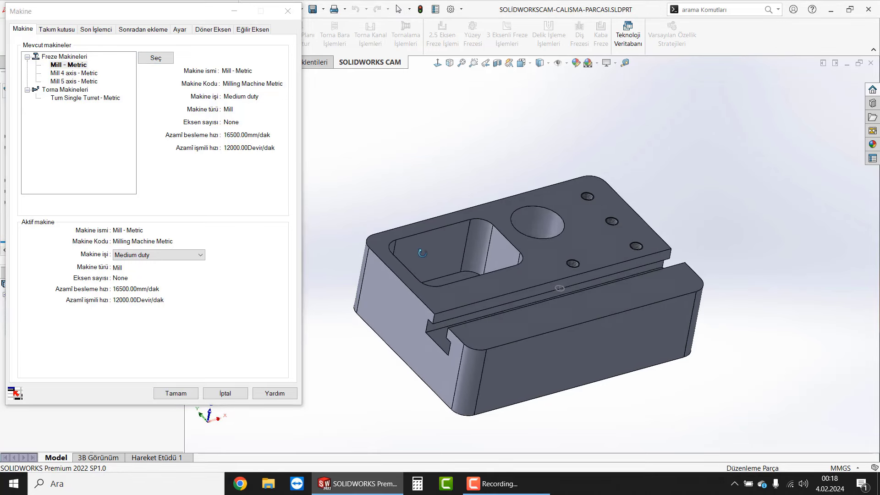
pyautogui.moveTo(405, 267); pyautogui.dragTo(408, 263, button='middle')
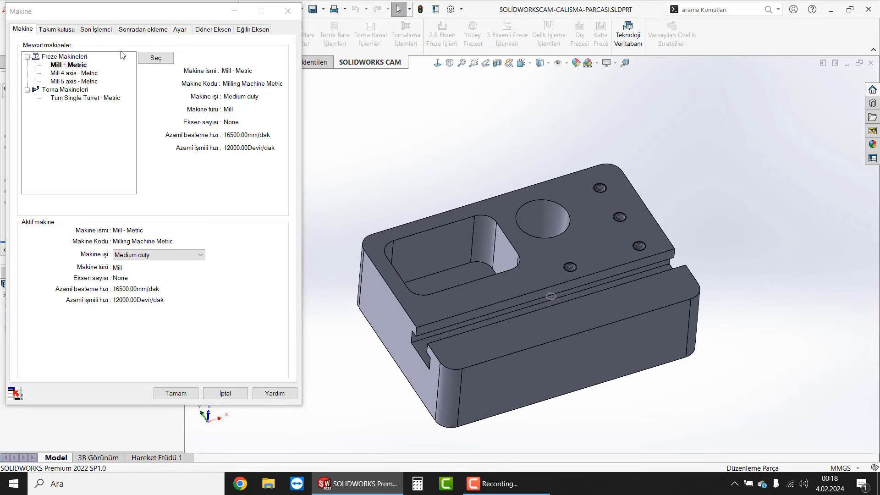
pyautogui.click(59, 31)
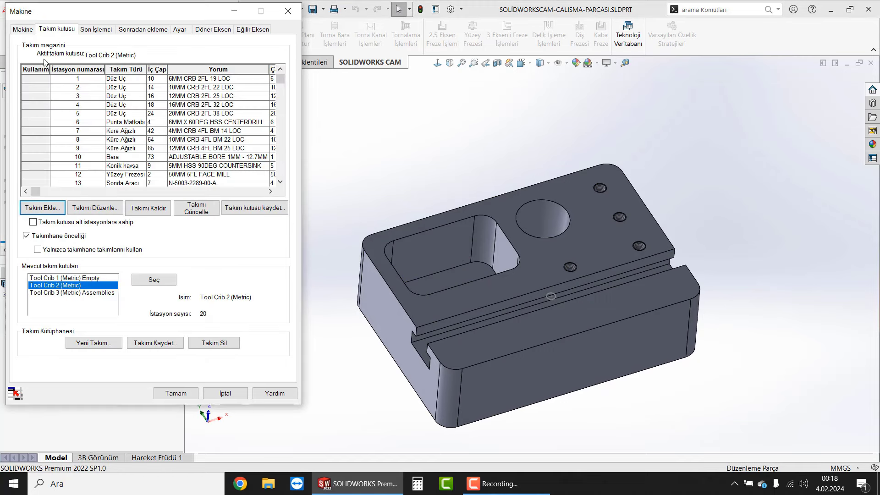
pyautogui.moveTo(276, 81); pyautogui.dragTo(268, 181)
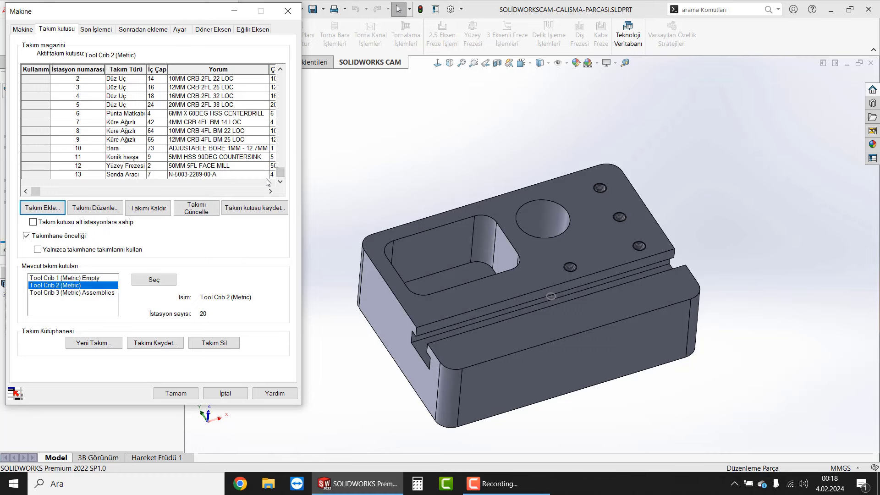
pyautogui.scroll(1, 276, 155)
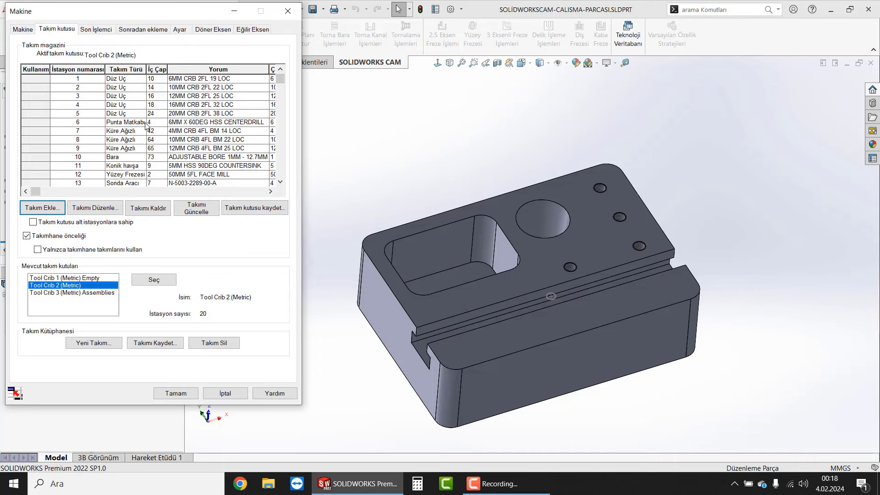
pyautogui.click(356, 146)
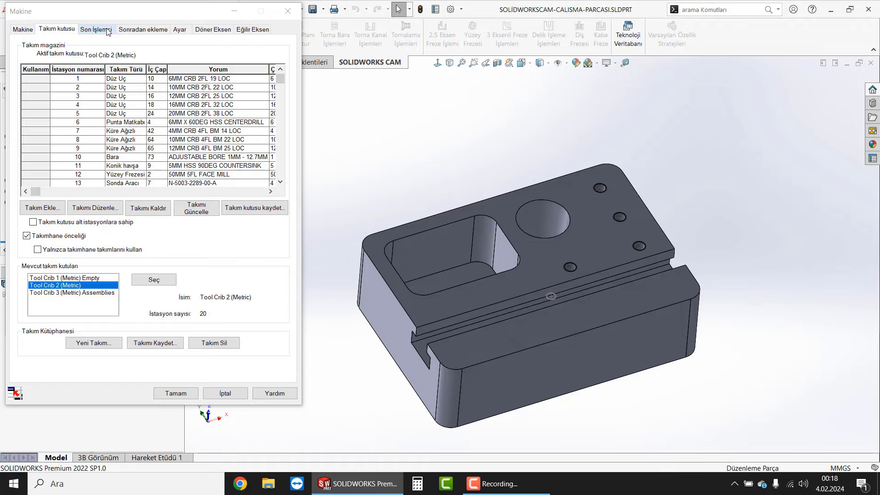
# Show the Son İşlemci post processor settings and scroll through the available post processors.
pyautogui.click(108, 30)
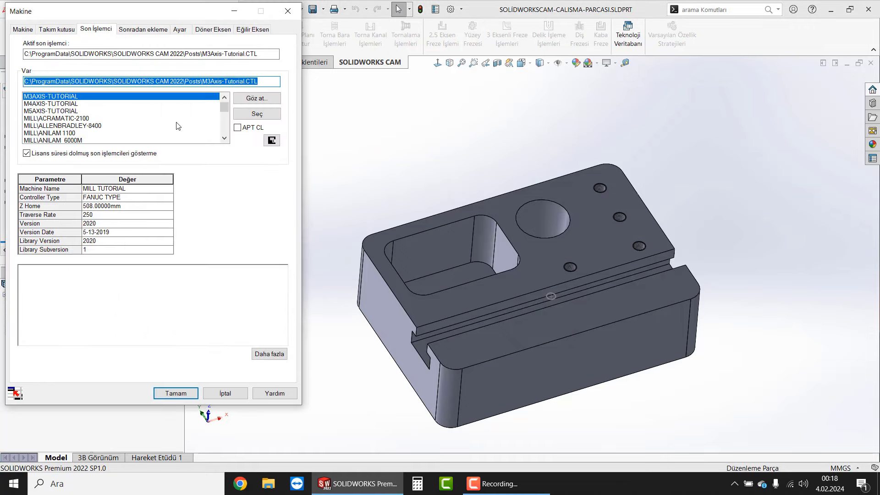
pyautogui.moveTo(441, 223); pyautogui.dragTo(520, 260, button='middle')
pyautogui.scroll(2, 520, 259)
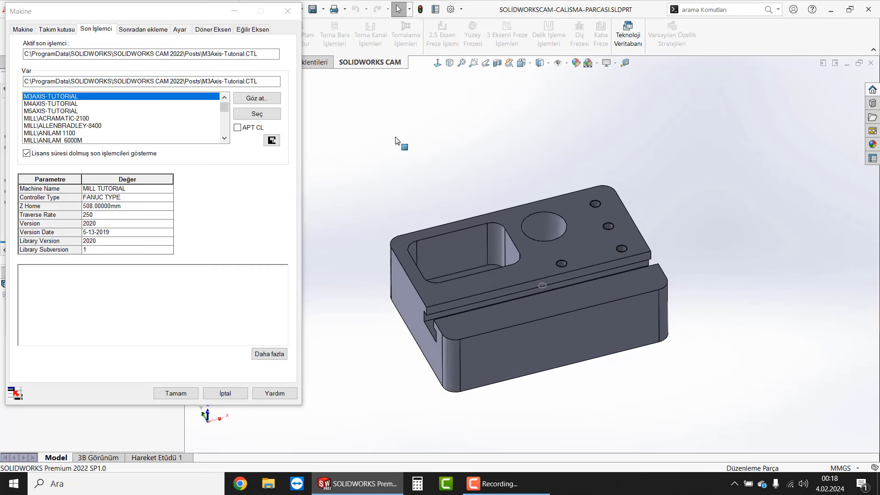
pyautogui.scroll(-2, 519, 259)
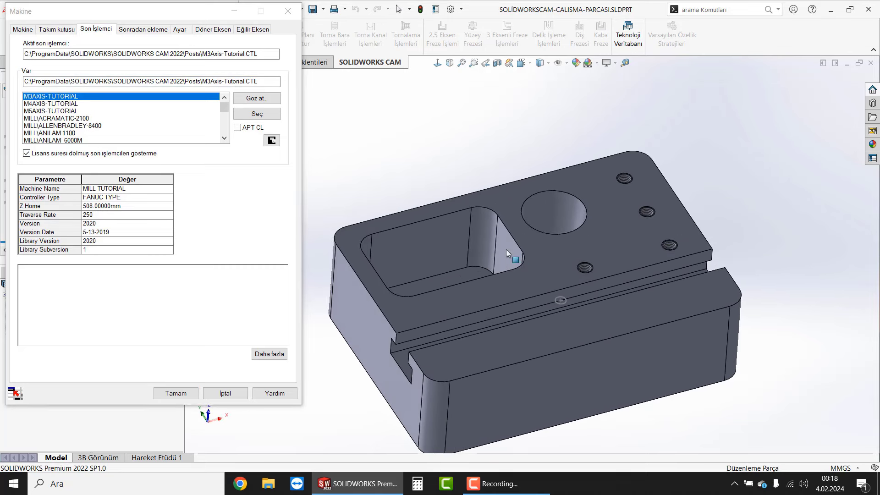
pyautogui.click(224, 139)
pyautogui.click(225, 139)
pyautogui.click(224, 139)
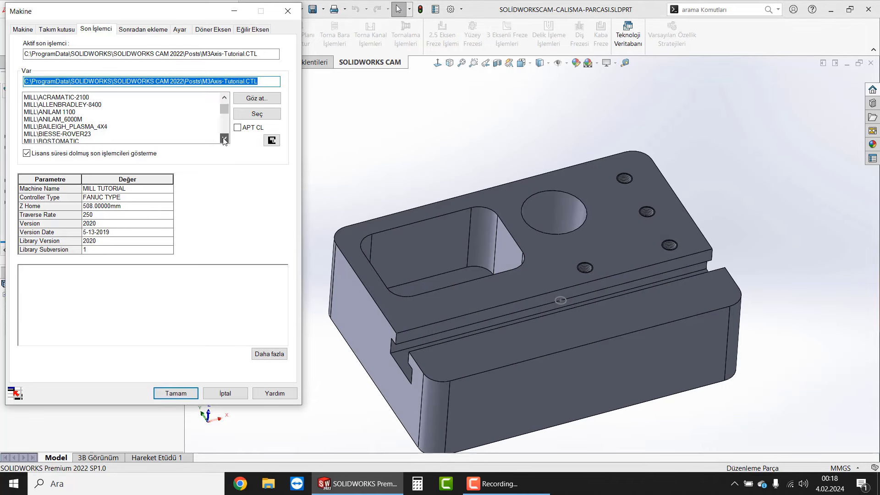
pyautogui.click(224, 139)
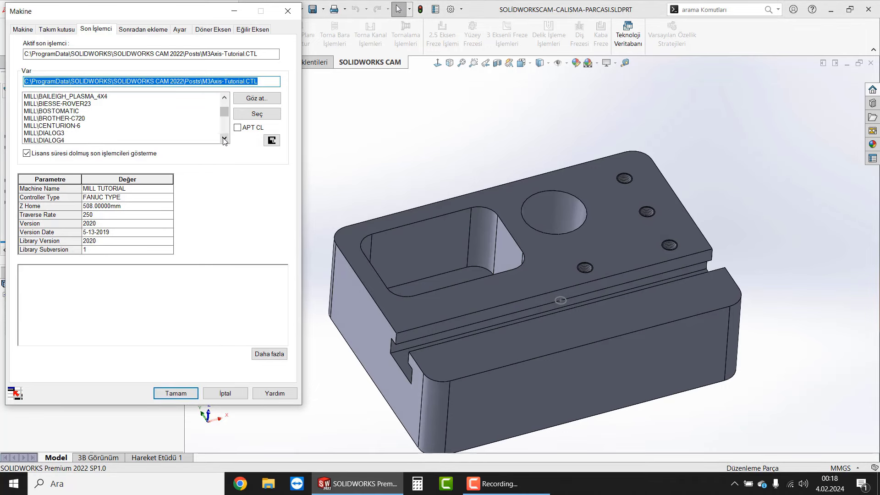
pyautogui.click(224, 98)
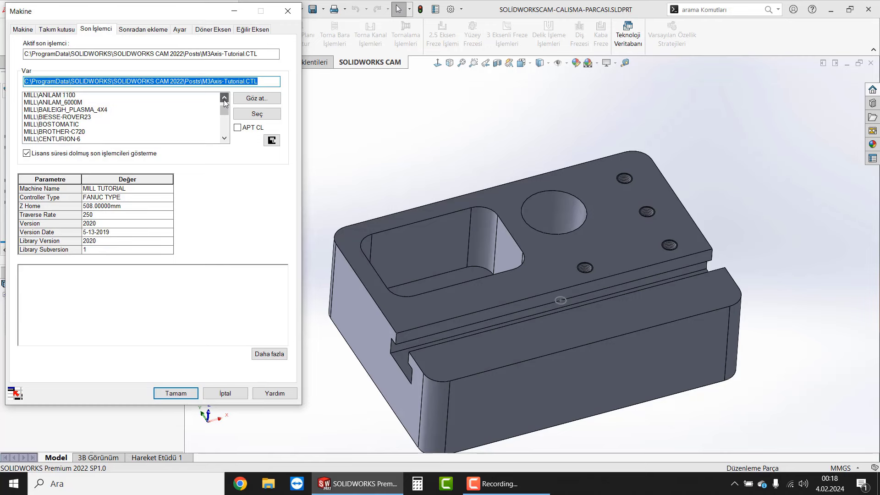
pyautogui.click(224, 98)
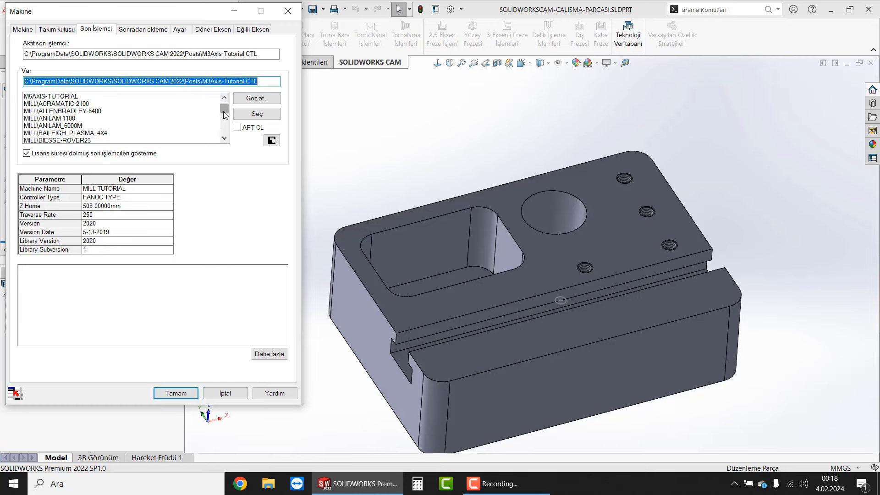
pyautogui.moveTo(224, 108); pyautogui.dragTo(225, 123)
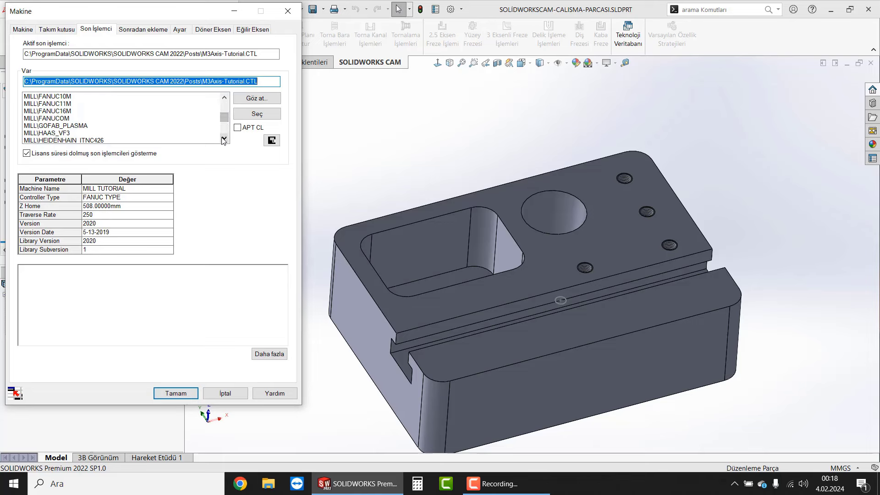
pyautogui.click(224, 138)
pyautogui.click(224, 138)
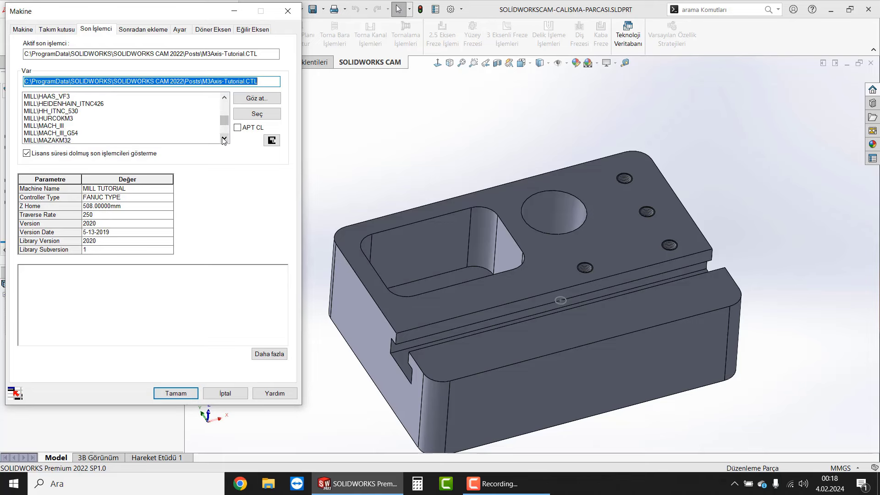
pyautogui.moveTo(225, 126); pyautogui.dragTo(225, 125)
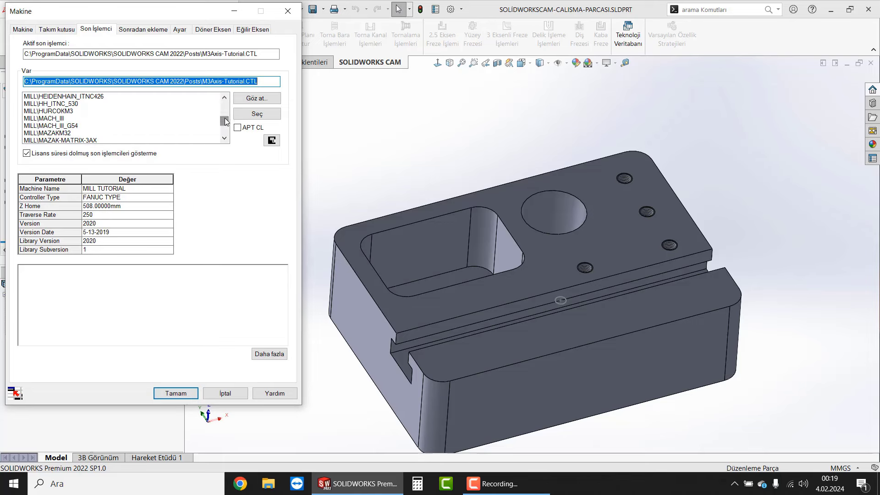
pyautogui.click(224, 97)
pyautogui.click(224, 97)
pyautogui.click(224, 97)
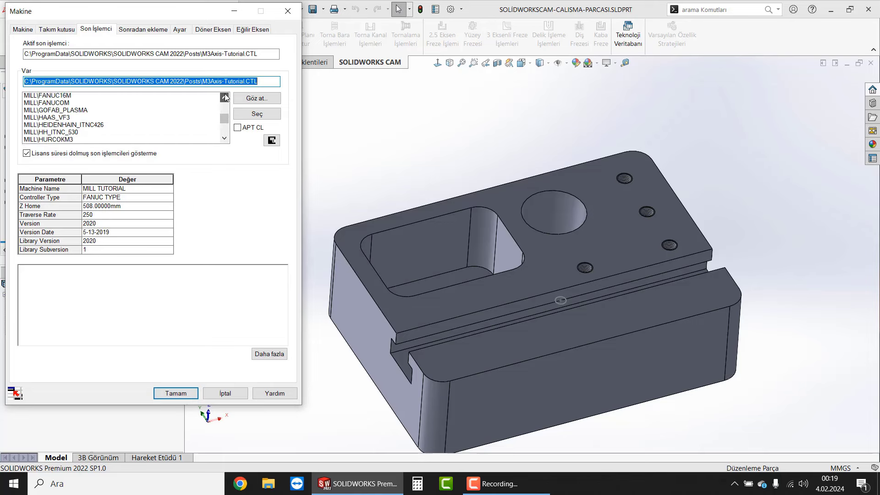
pyautogui.click(224, 97)
pyautogui.click(224, 98)
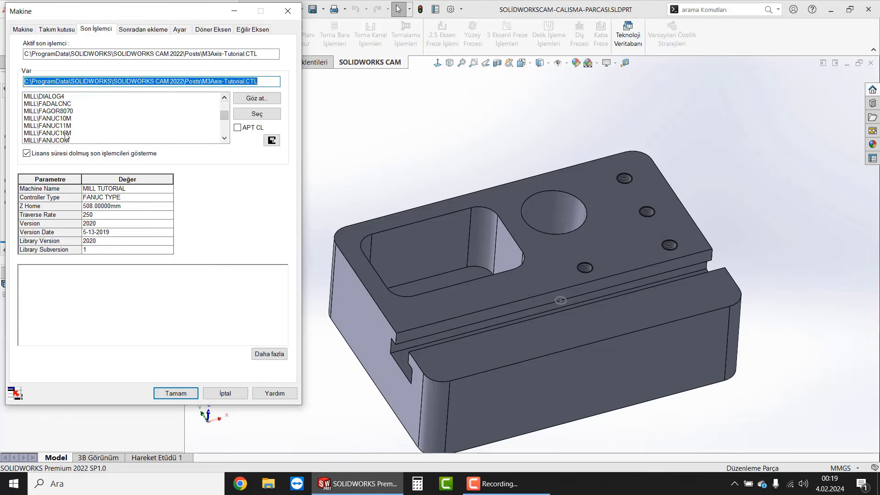
# Make MILL\MITSUBISHI_M70 the active post processor and confirm the machine settings.
pyautogui.click(59, 133)
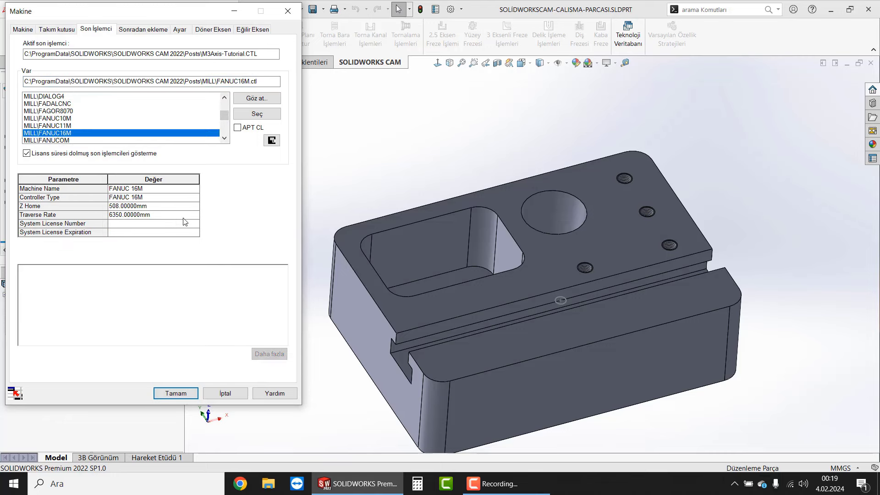
pyautogui.click(224, 139)
pyautogui.click(225, 139)
pyautogui.click(224, 138)
pyautogui.click(224, 139)
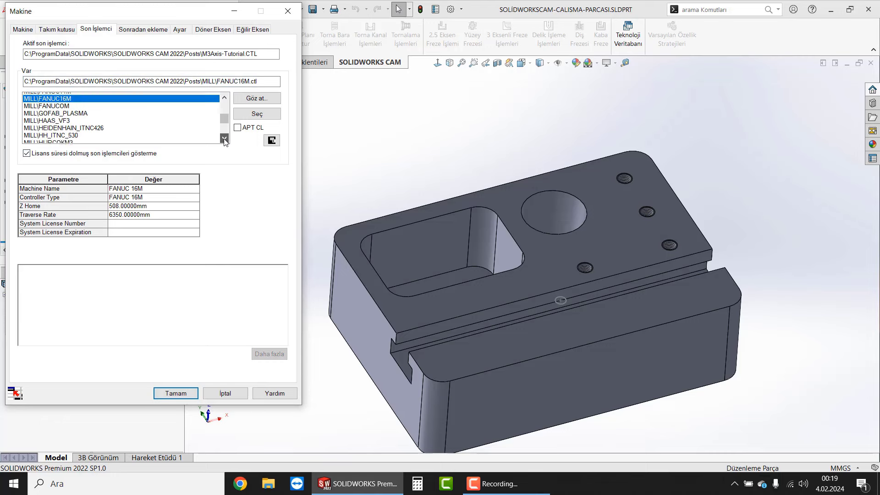
pyautogui.click(224, 139)
pyautogui.click(224, 139)
pyautogui.click(224, 138)
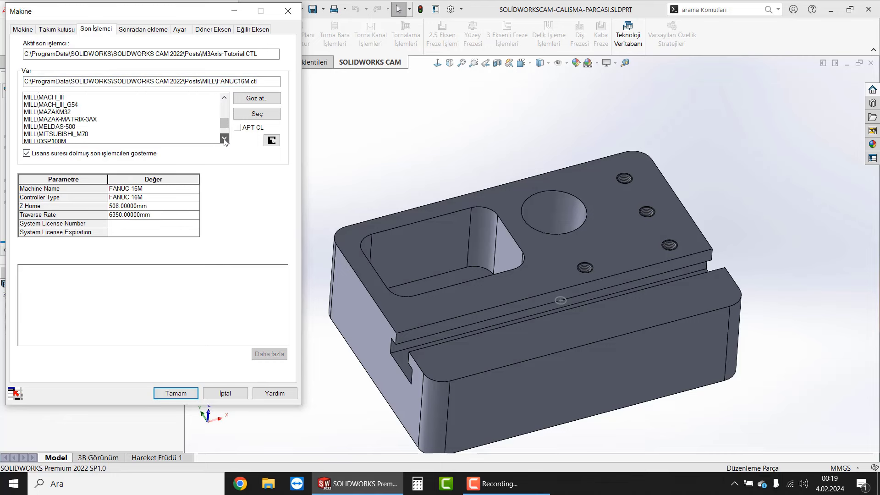
pyautogui.click(81, 126)
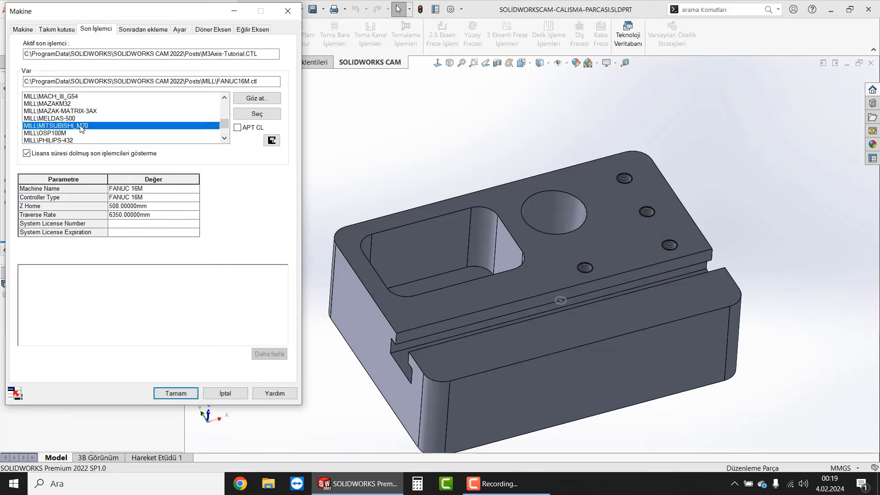
pyautogui.click(265, 118)
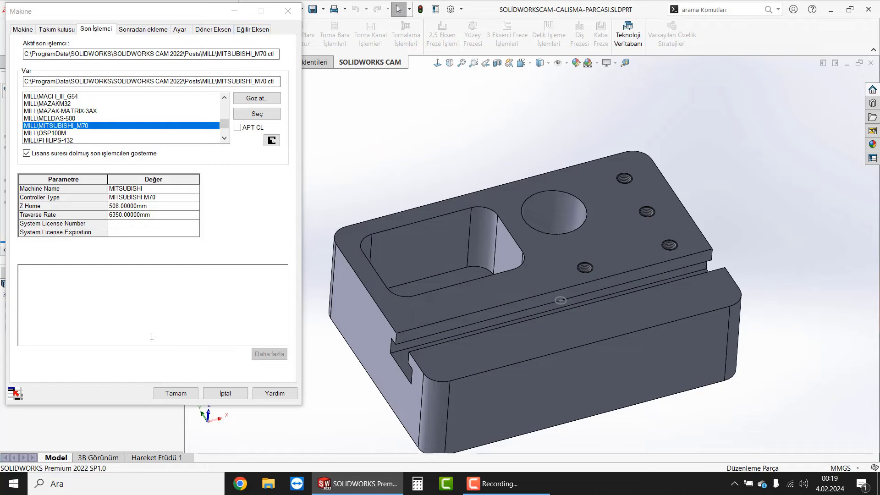
pyautogui.click(176, 393)
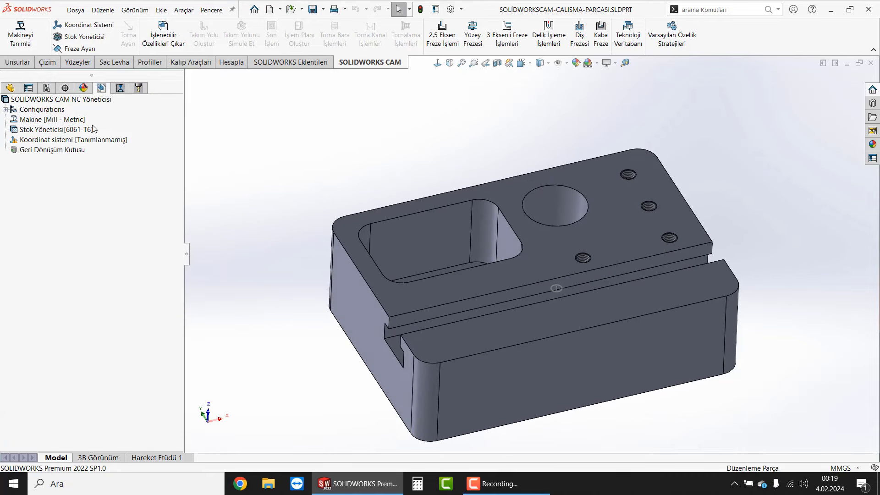
# Open the Stock Manager and browse the material list while 6061-T6 stays selected.
pyautogui.click(69, 129)
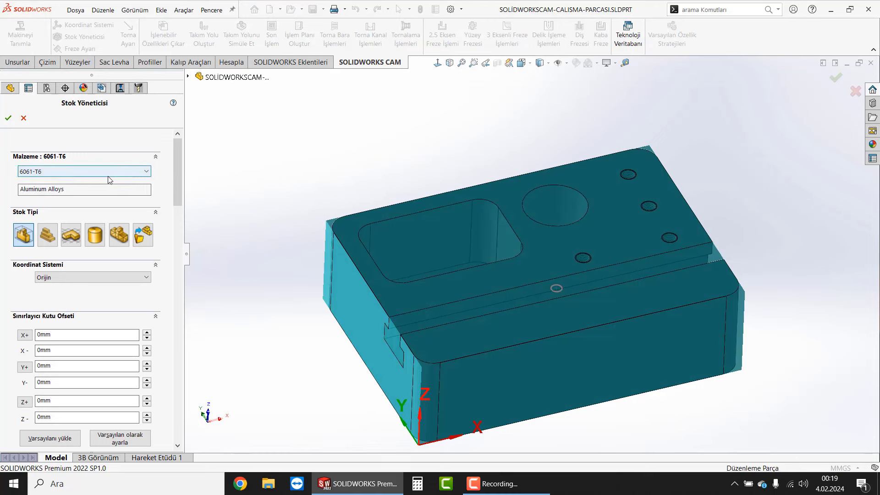
pyautogui.click(120, 171)
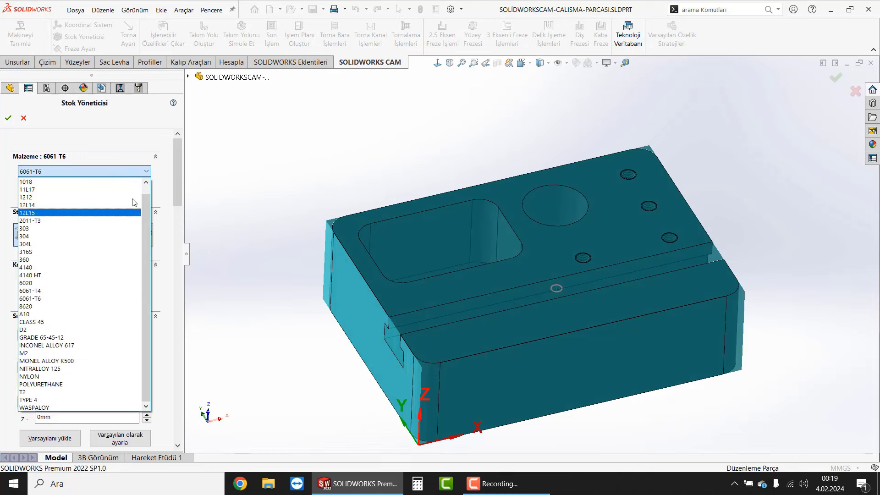
pyautogui.click(146, 182)
pyautogui.press('Escape')
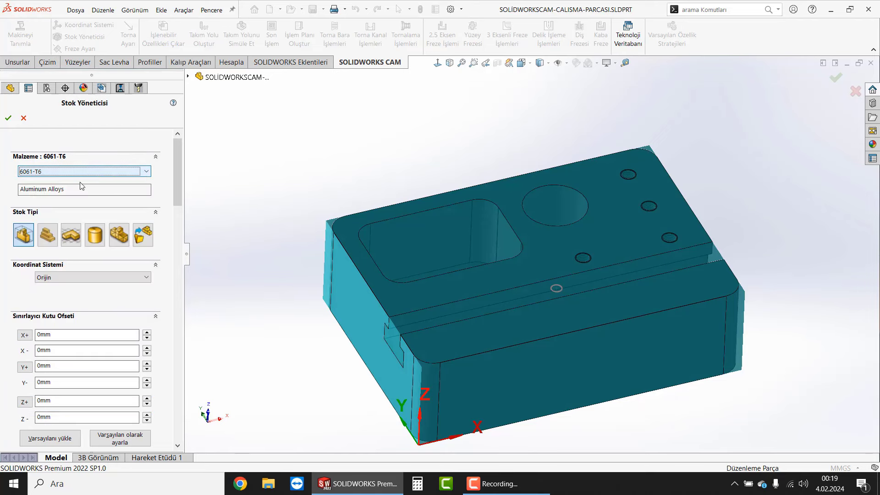
pyautogui.moveTo(68, 189); pyautogui.dragTo(40, 178)
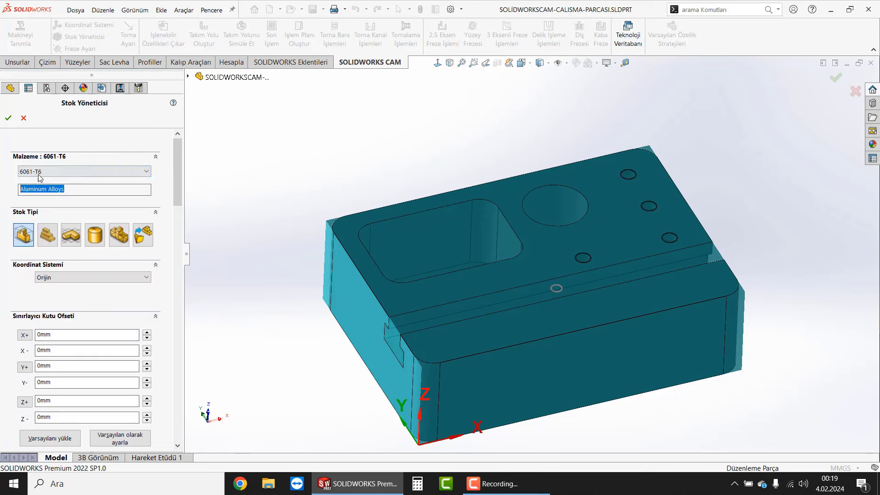
pyautogui.click(41, 173)
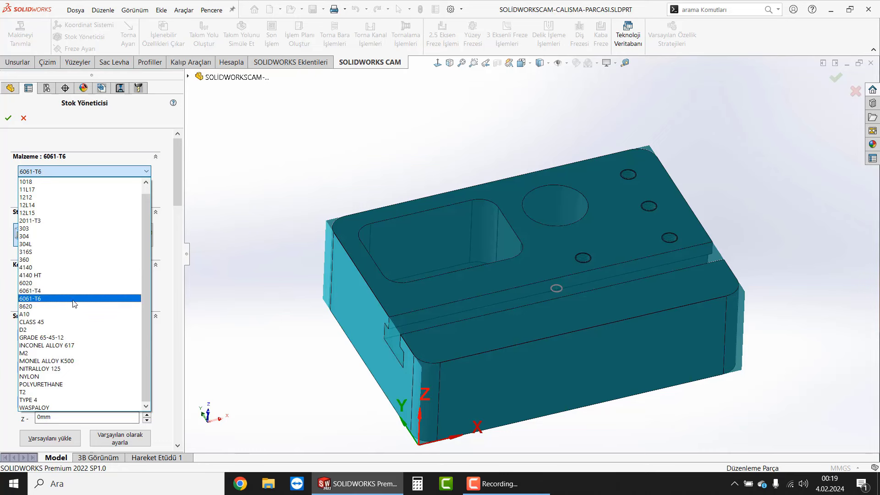
pyautogui.scroll(1, 144, 267)
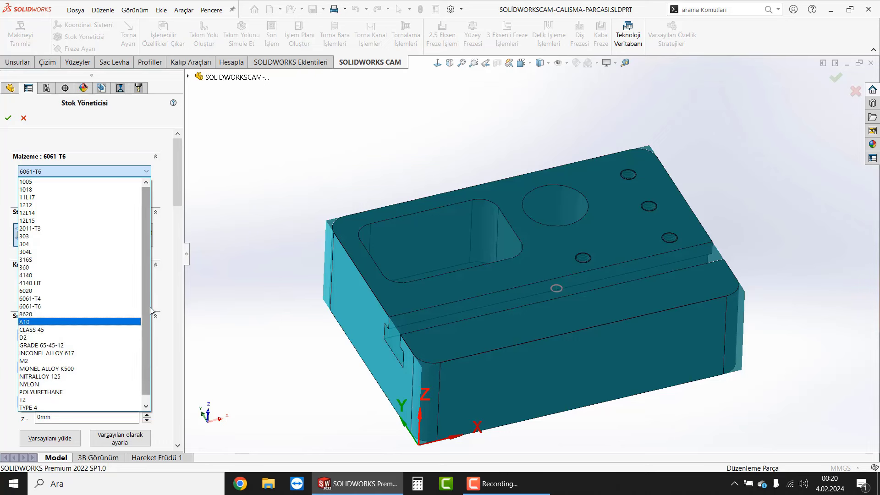
pyautogui.scroll(-1, 145, 293)
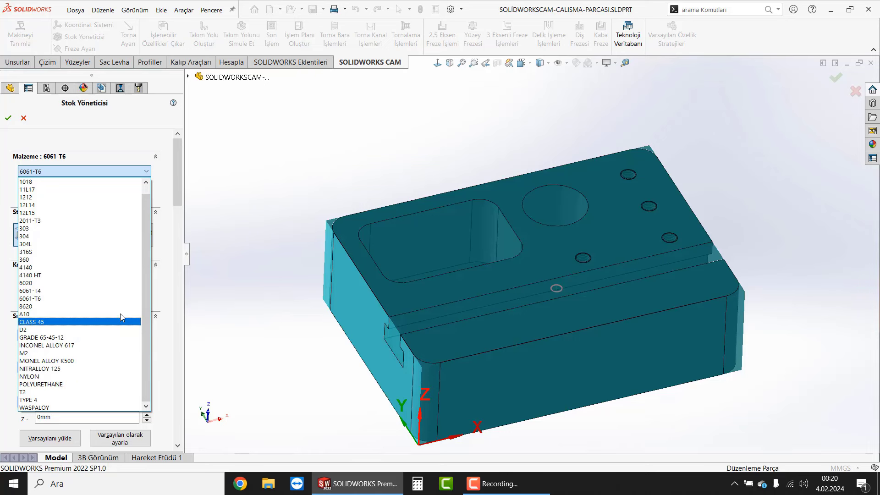
pyautogui.scroll(1, 144, 284)
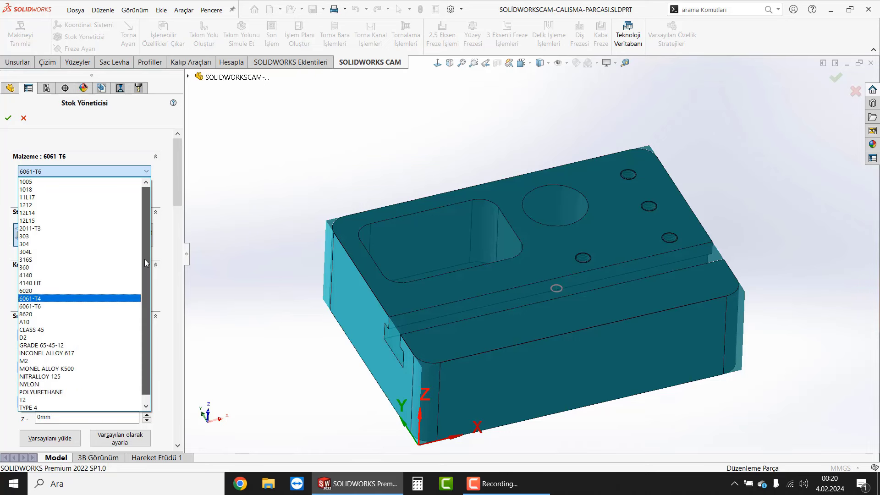
pyautogui.scroll(-1, 143, 275)
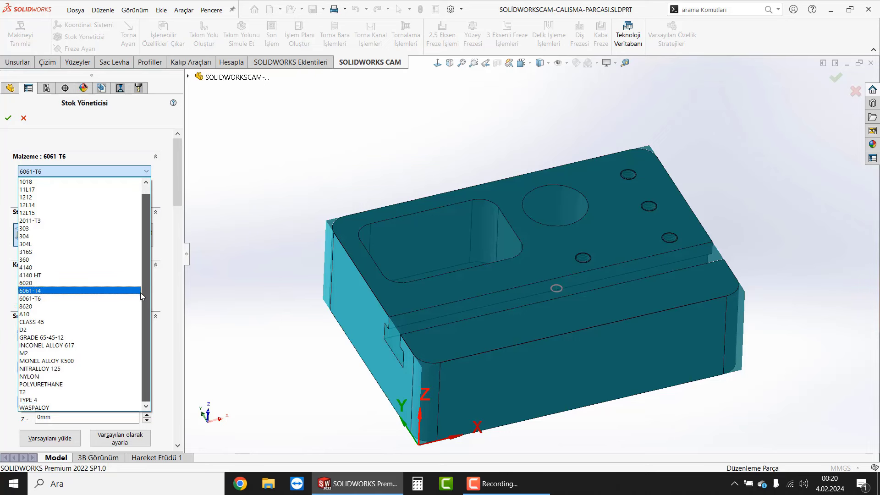
# Set the stock material to 4140 Medium & High Carbon Alloy Steel.
pyautogui.click(38, 268)
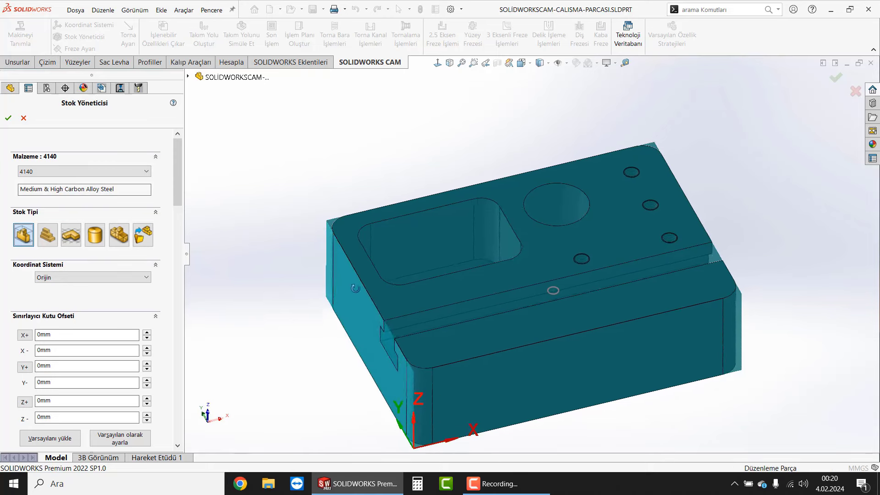
pyautogui.moveTo(451, 321); pyautogui.dragTo(465, 323, button='middle')
pyautogui.scroll(-2, 483, 322)
pyautogui.scroll(2, 483, 323)
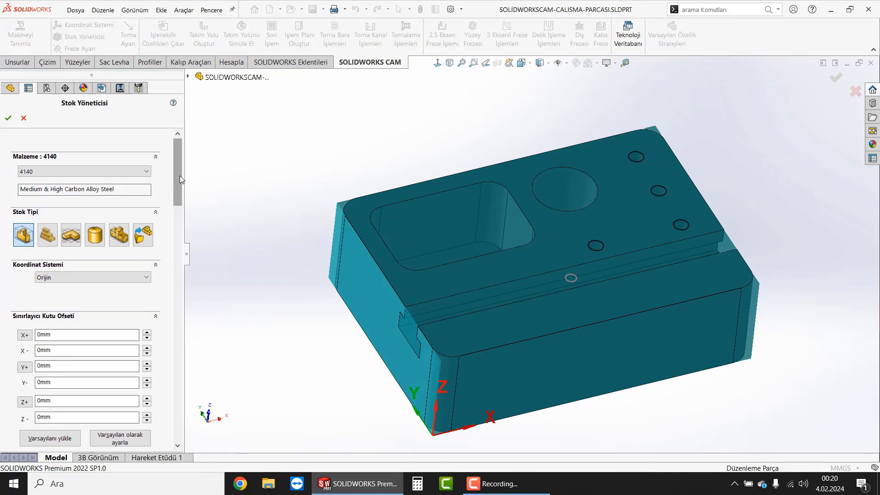
pyautogui.scroll(-1, 180, 175)
pyautogui.scroll(1, 180, 177)
pyautogui.scroll(2, 384, 281)
pyautogui.scroll(-1, 486, 290)
pyautogui.scroll(-1, 486, 290)
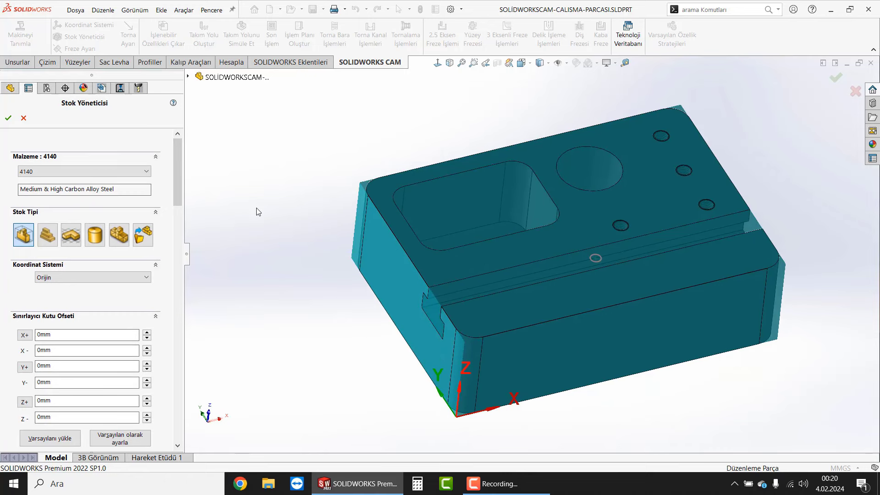
# Orbit to inspect the 350×250×100mm stock and scroll down to the bounding-box offsets.
pyautogui.moveTo(458, 281)
pyautogui.mouseDown(button='middle')
pyautogui.moveTo(438, 204)
pyautogui.moveTo(403, 236)
pyautogui.mouseUp(button='middle')
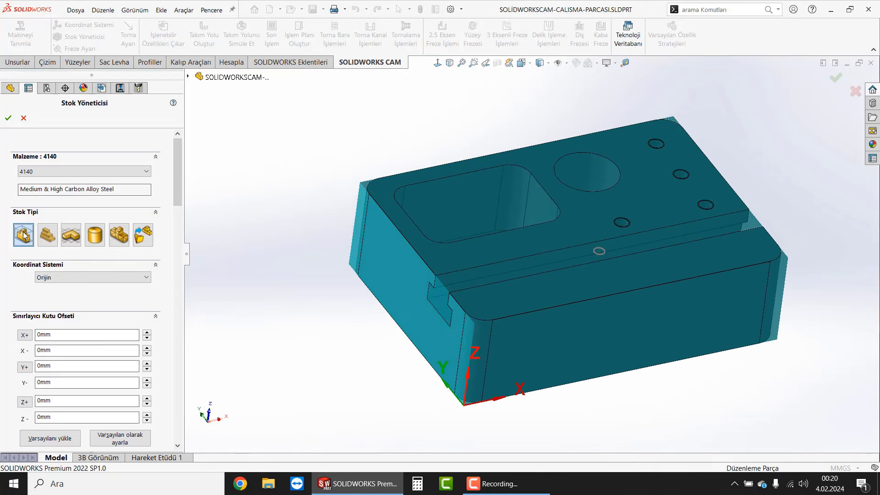
pyautogui.moveTo(309, 322)
pyautogui.mouseDown(button='middle')
pyautogui.moveTo(298, 311)
pyautogui.moveTo(314, 298)
pyautogui.mouseUp(button='middle')
pyautogui.moveTo(450, 322); pyautogui.dragTo(429, 316, button='middle')
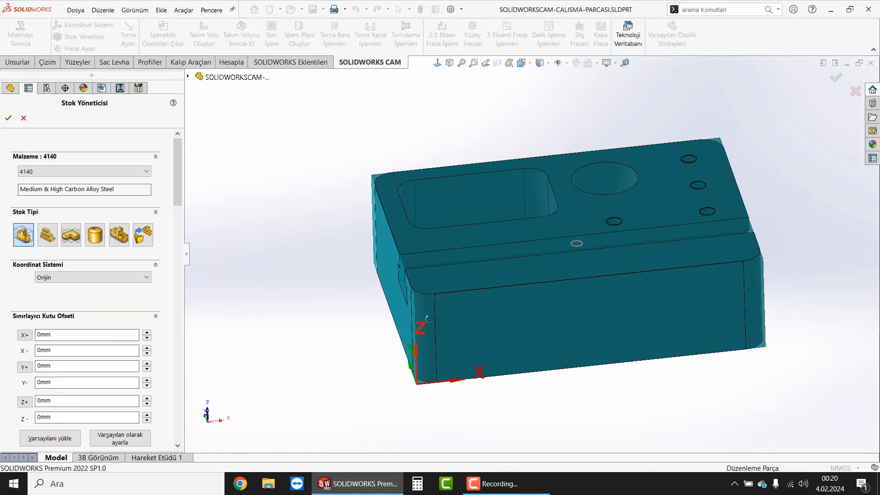
pyautogui.moveTo(428, 324)
pyautogui.mouseDown(button='middle')
pyautogui.moveTo(442, 264)
pyautogui.moveTo(378, 274)
pyautogui.moveTo(600, 279)
pyautogui.mouseUp(button='middle')
pyautogui.scroll(-2, 603, 274)
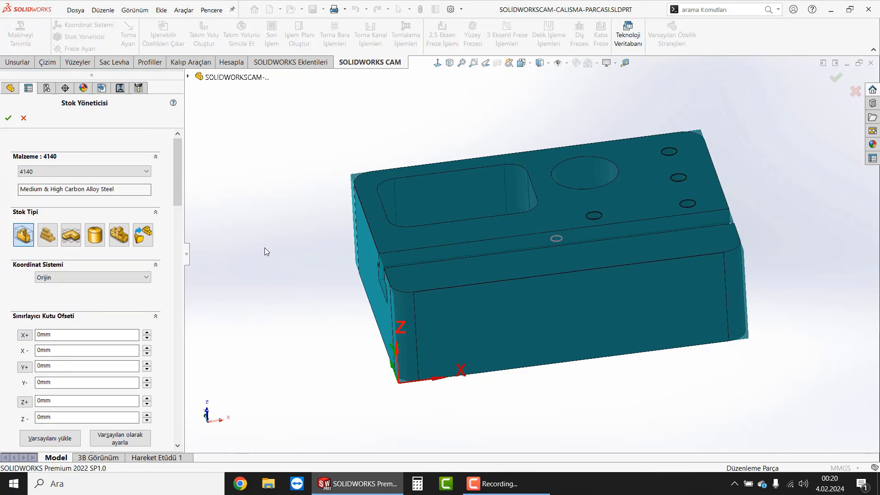
pyautogui.scroll(-2, 180, 191)
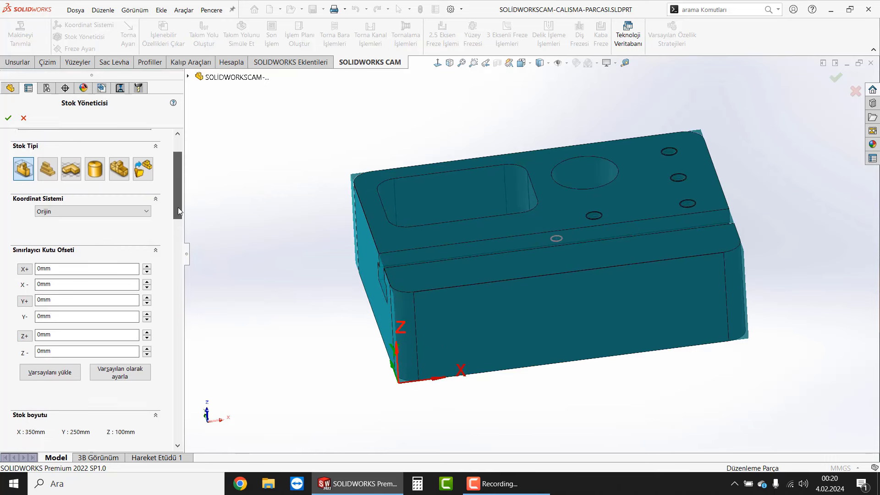
pyautogui.scroll(-1, 178, 207)
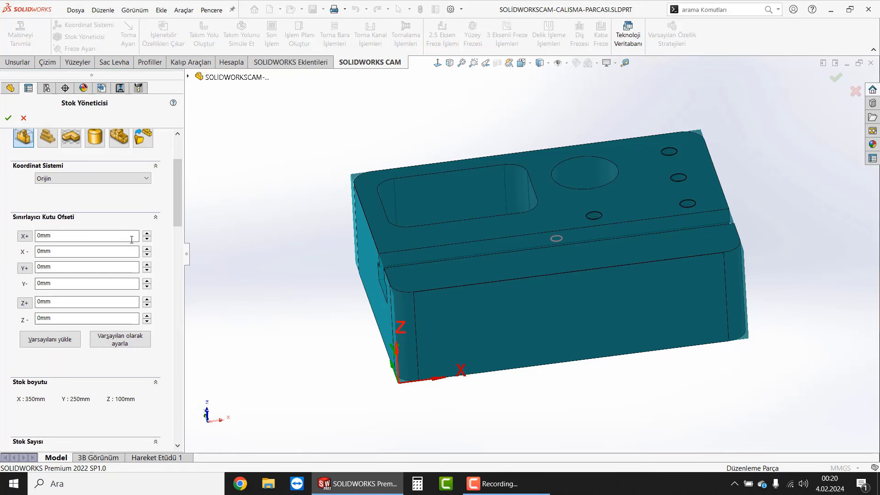
# Set the X+, X-, Y+ and Y- stock offsets to 5mm each.
pyautogui.click(127, 235)
pyautogui.write('5')
pyautogui.press('Return')
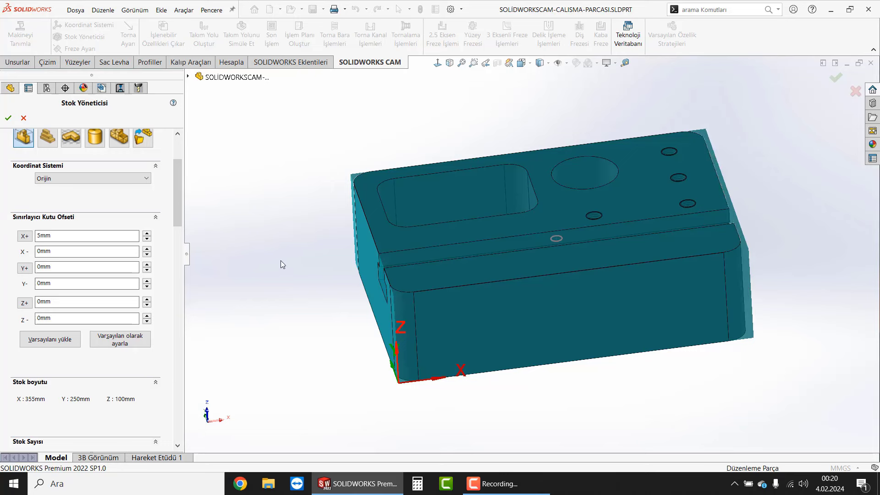
pyautogui.click(63, 252)
pyautogui.write('5')
pyautogui.press('Return')
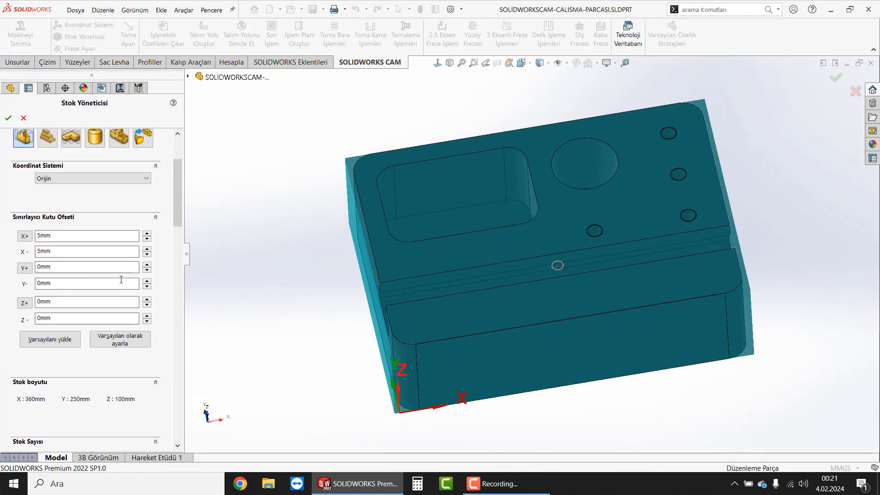
pyautogui.doubleClick(70, 264)
pyautogui.write('5')
pyautogui.doubleClick(60, 284)
pyautogui.write('5')
pyautogui.press('Return')
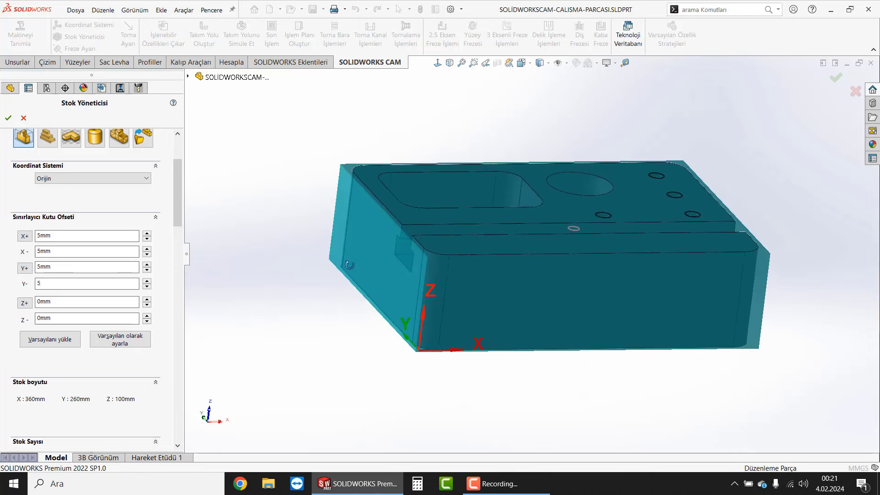
# Set the Z+ offset to 2mm and Z- to 20mm, then orbit to check the stock.
pyautogui.doubleClick(78, 302)
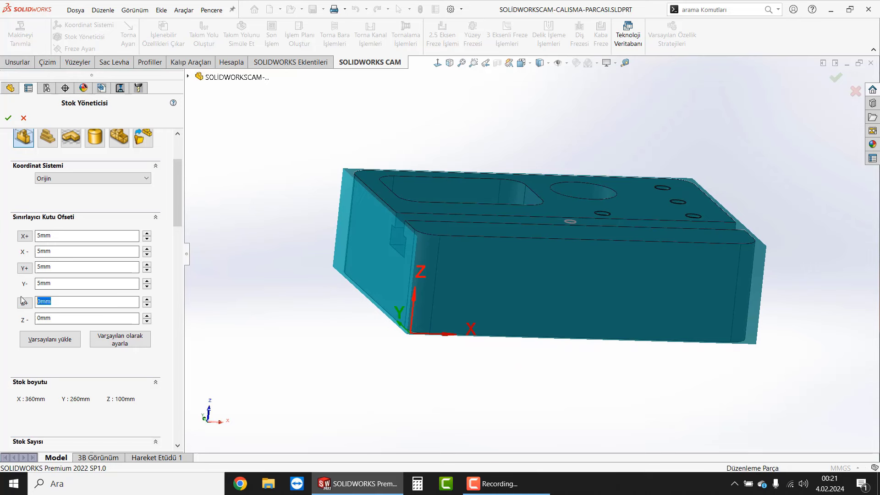
pyautogui.write('2')
pyautogui.press('Return')
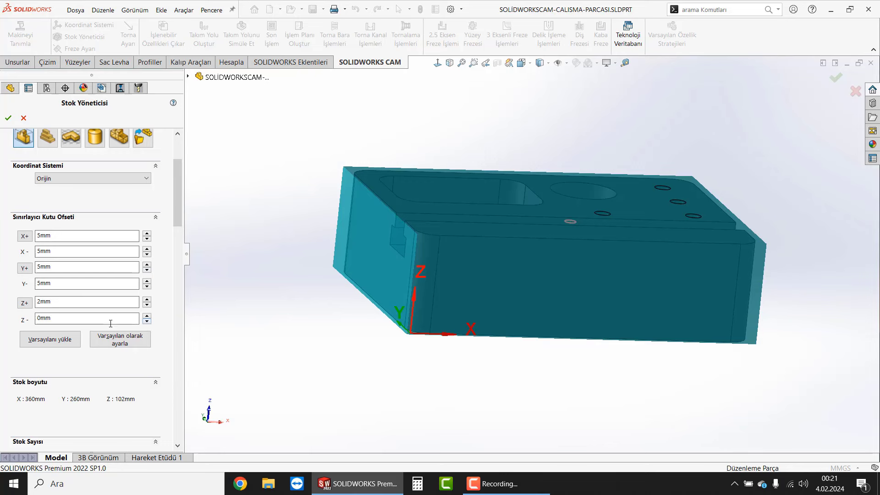
pyautogui.doubleClick(54, 316)
pyautogui.write('20')
pyautogui.press('Return')
pyautogui.moveTo(274, 267)
pyautogui.mouseDown(button='middle')
pyautogui.moveTo(326, 295)
pyautogui.moveTo(332, 332)
pyautogui.moveTo(305, 338)
pyautogui.moveTo(297, 365)
pyautogui.moveTo(319, 384)
pyautogui.moveTo(322, 339)
pyautogui.moveTo(371, 359)
pyautogui.moveTo(357, 347)
pyautogui.mouseUp(button='middle')
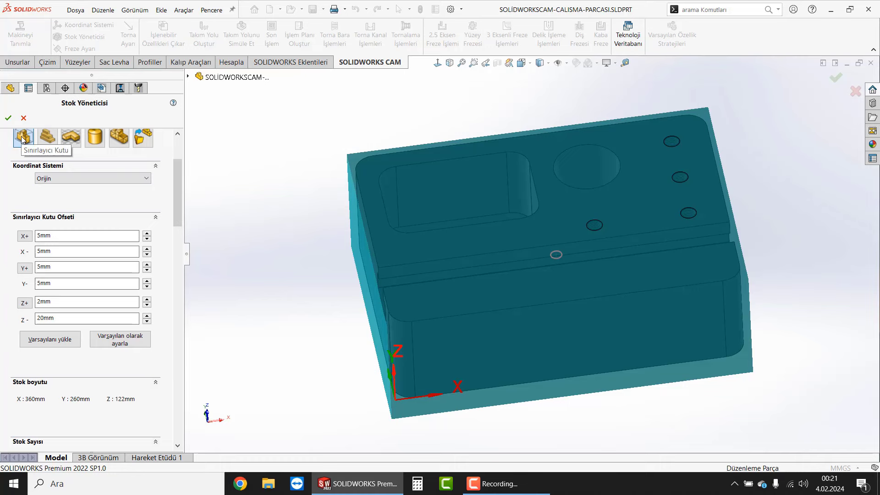
pyautogui.moveTo(177, 199); pyautogui.dragTo(177, 181)
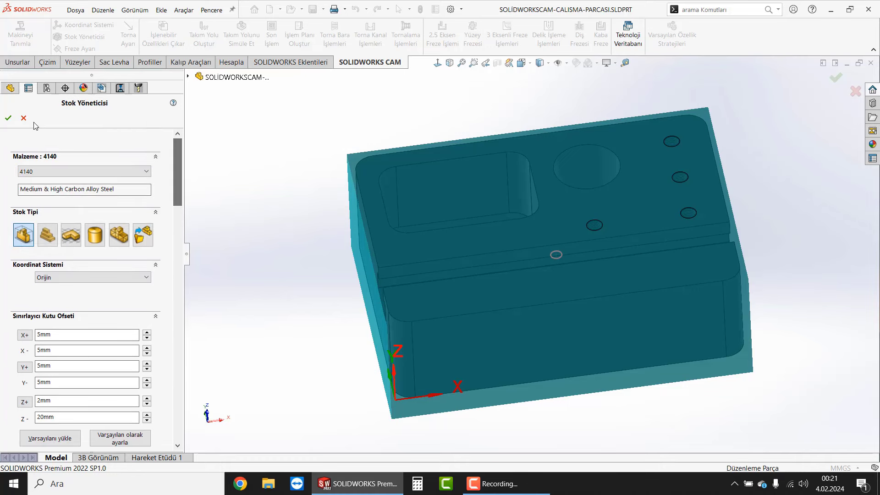
# Accept the 4140 stock, reopen Stok Yöneticisi[4140], and orbit to review the stock offsets.
pyautogui.click(9, 119)
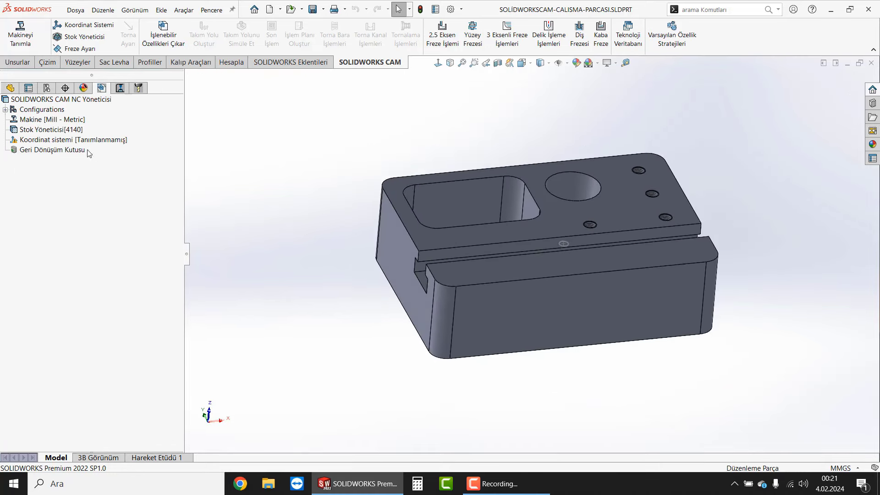
pyautogui.doubleClick(57, 130)
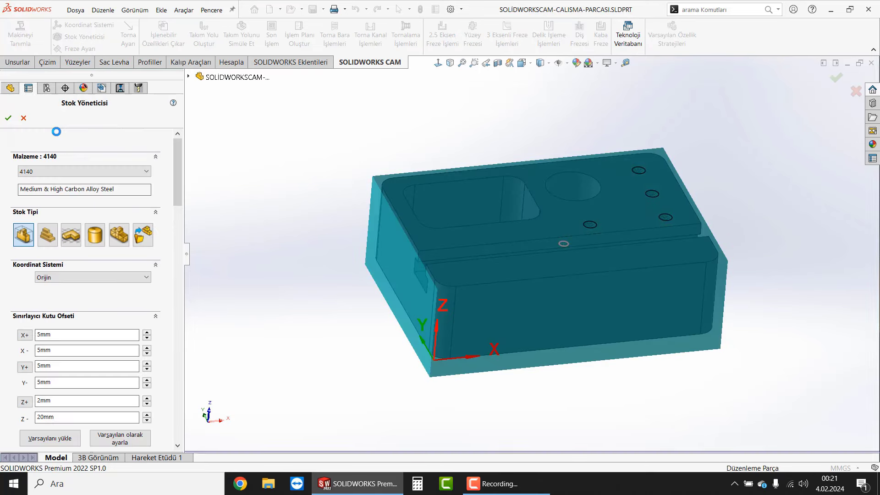
pyautogui.scroll(-2, 176, 157)
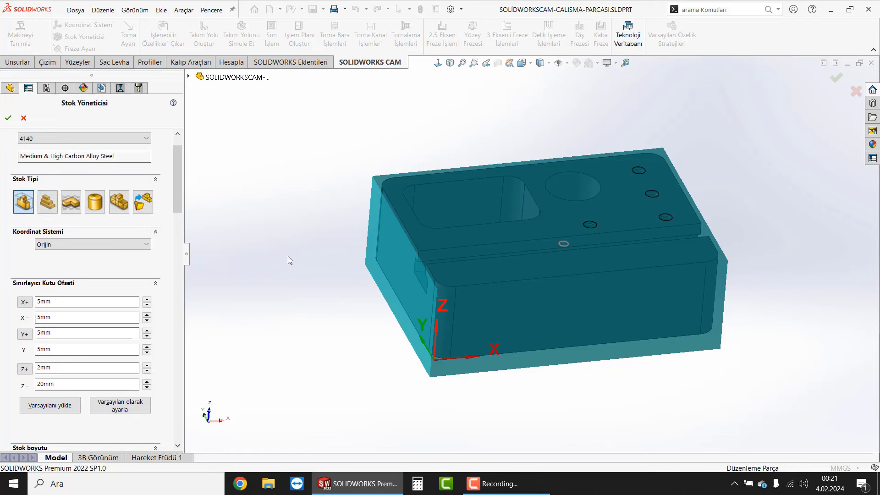
pyautogui.moveTo(297, 251); pyautogui.dragTo(309, 285, button='middle')
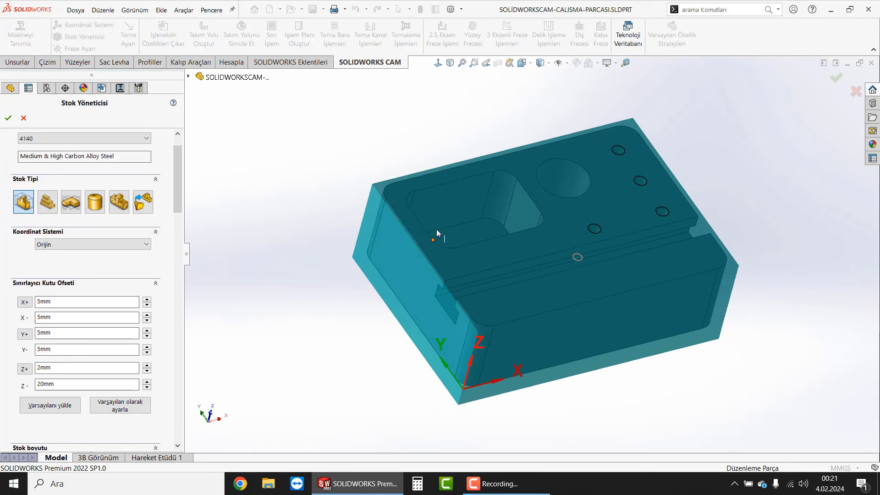
pyautogui.moveTo(476, 287)
pyautogui.mouseDown(button='middle')
pyautogui.moveTo(458, 240)
pyautogui.moveTo(461, 214)
pyautogui.moveTo(447, 321)
pyautogui.mouseUp(button='middle')
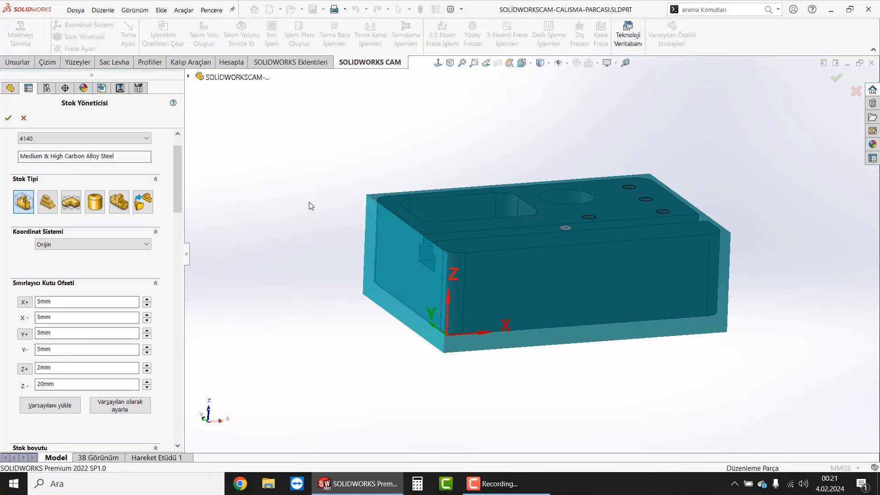
pyautogui.moveTo(309, 205); pyautogui.dragTo(320, 236, button='middle')
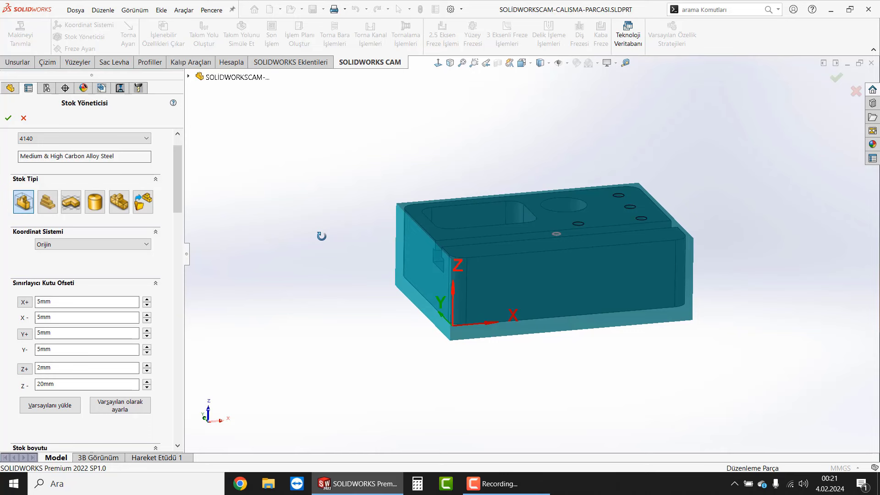
pyautogui.moveTo(335, 250); pyautogui.dragTo(349, 267, button='middle')
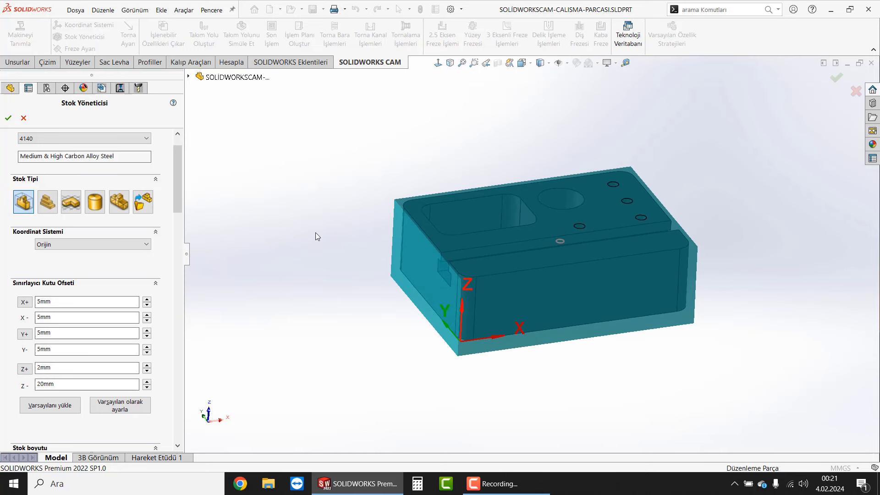
# Switch the stock type to the STL file option and inspect the stock from several angles.
pyautogui.click(120, 202)
pyautogui.moveTo(319, 329); pyautogui.dragTo(320, 334, button='middle')
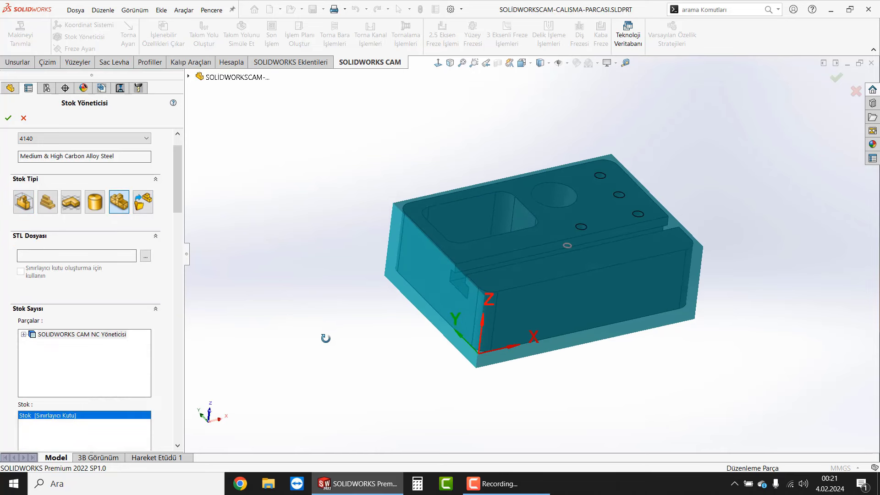
pyautogui.scroll(-3, 177, 170)
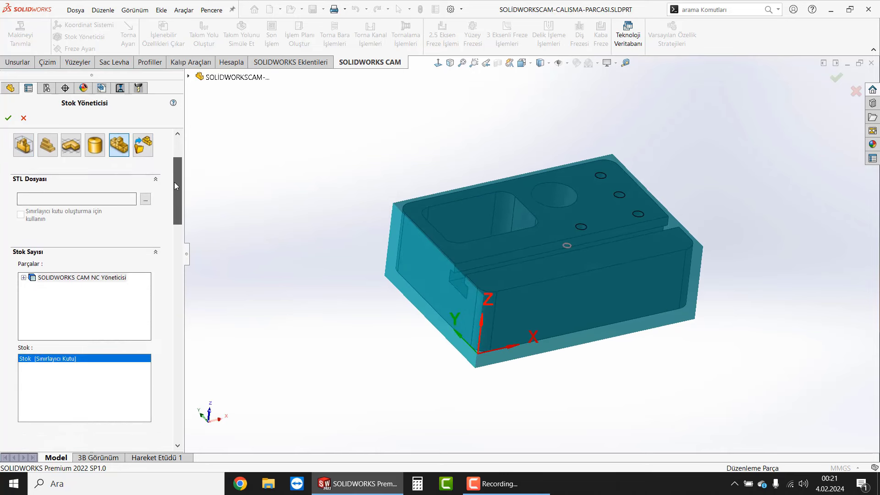
pyautogui.scroll(4, 174, 183)
pyautogui.moveTo(466, 257); pyautogui.dragTo(380, 180, button='middle')
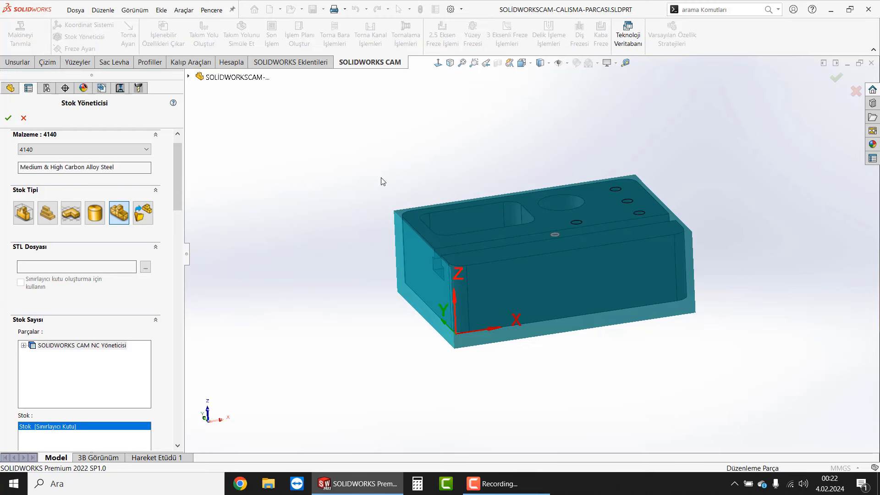
pyautogui.moveTo(424, 215)
pyautogui.mouseDown(button='middle')
pyautogui.moveTo(519, 200)
pyautogui.moveTo(481, 220)
pyautogui.mouseUp(button='middle')
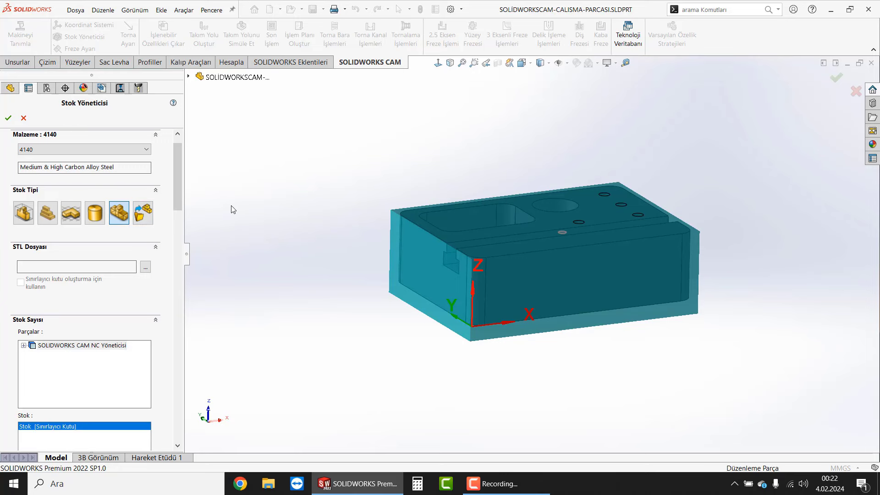
pyautogui.moveTo(233, 209); pyautogui.dragTo(347, 250, button='middle')
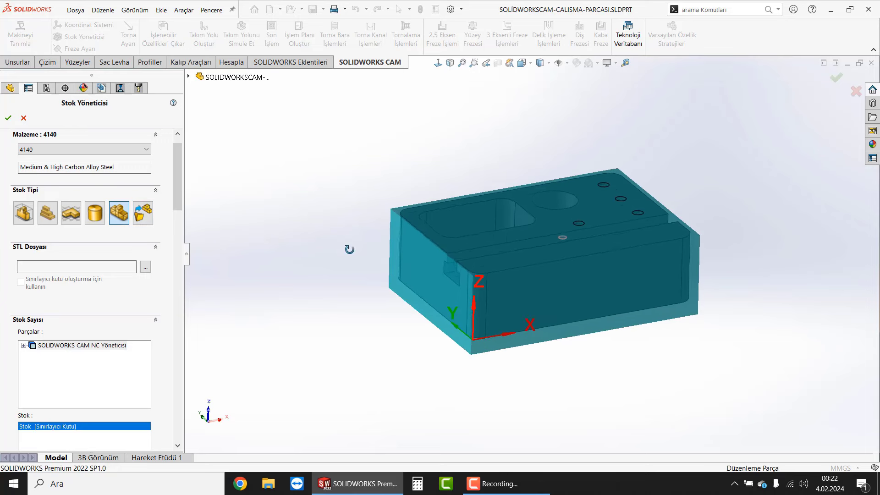
# Switch the stock to an extruded sketch using Çizim10 from the feature tree.
pyautogui.click(72, 213)
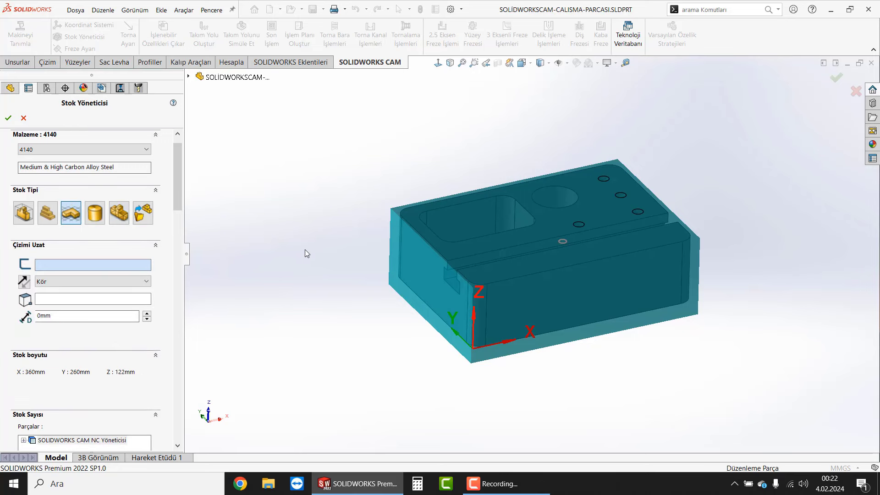
pyautogui.click(188, 77)
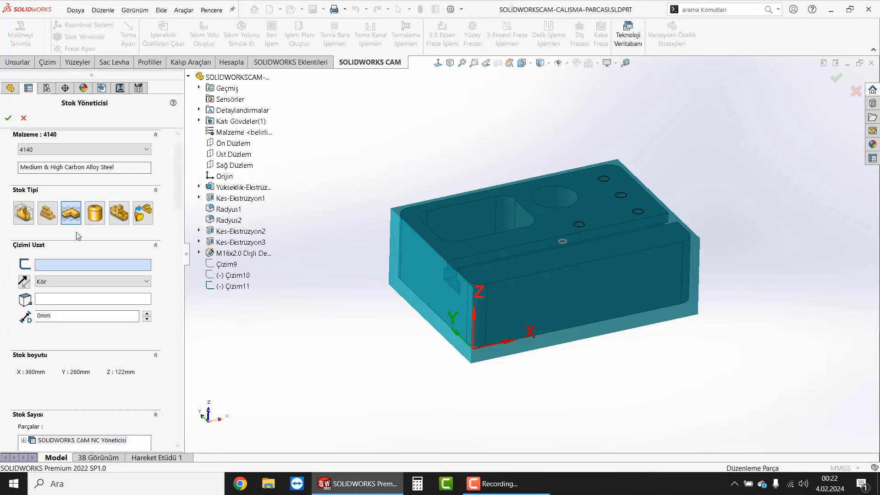
pyautogui.click(220, 277)
pyautogui.moveTo(425, 249)
pyautogui.mouseDown(button='middle')
pyautogui.moveTo(420, 225)
pyautogui.moveTo(412, 254)
pyautogui.mouseUp(button='middle')
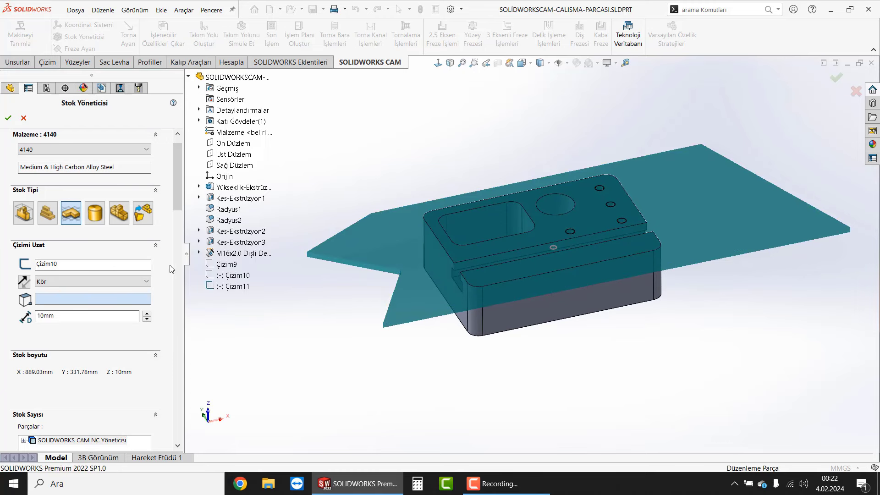
pyautogui.moveTo(346, 314); pyautogui.dragTo(344, 300, button='middle')
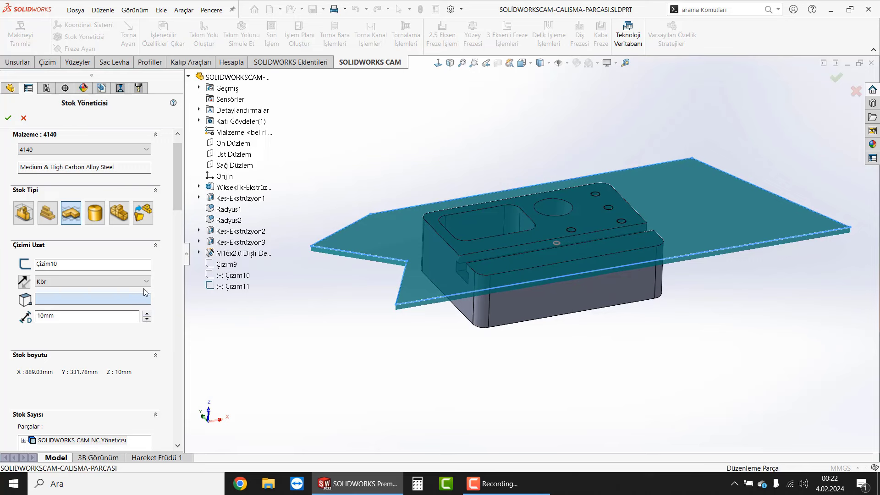
# Deepen the extruded stock to 140mm, inspect it, then revert to bounding-box stock.
pyautogui.moveTo(148, 315); pyautogui.dragTo(147, 315)
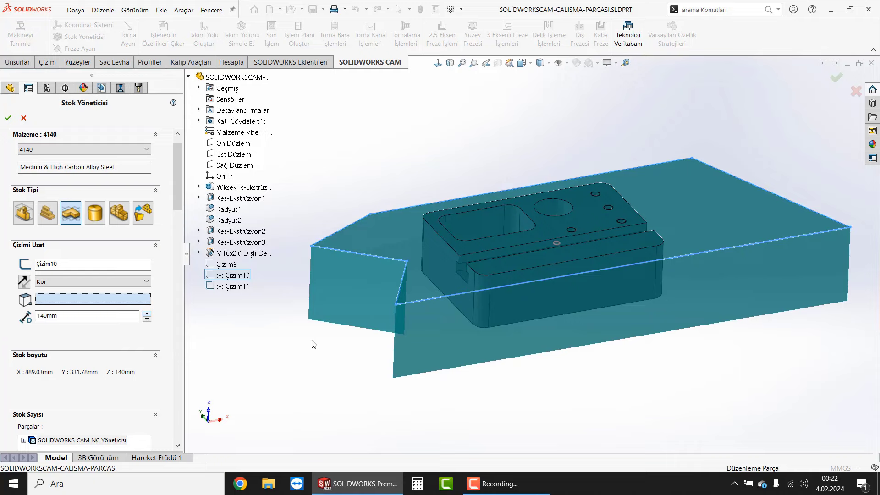
pyautogui.moveTo(313, 344)
pyautogui.mouseDown(button='middle')
pyautogui.moveTo(306, 307)
pyautogui.moveTo(311, 409)
pyautogui.mouseUp(button='middle')
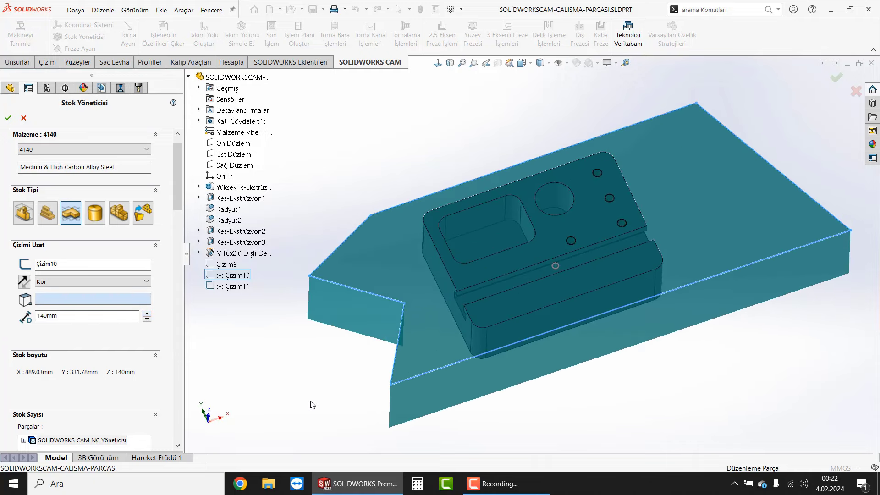
pyautogui.moveTo(460, 350)
pyautogui.mouseDown(button='middle')
pyautogui.moveTo(462, 219)
pyautogui.moveTo(426, 176)
pyautogui.mouseUp(button='middle')
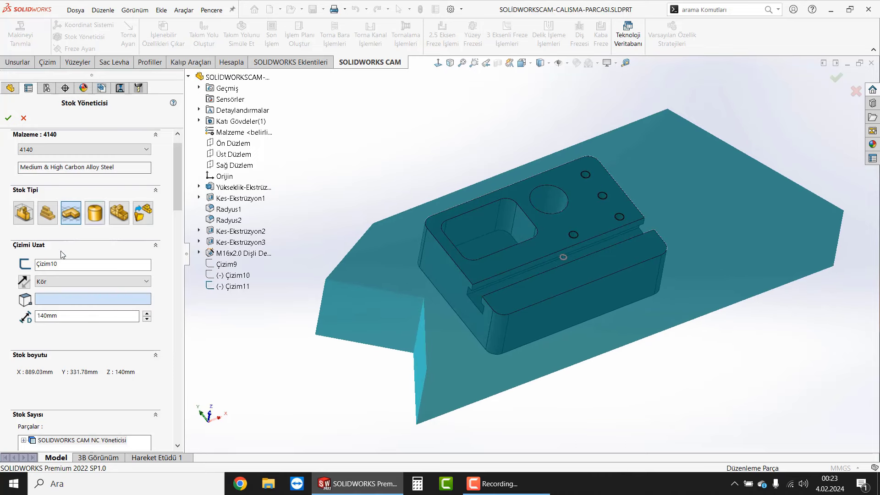
pyautogui.moveTo(311, 266)
pyautogui.mouseDown(button='middle')
pyautogui.moveTo(332, 248)
pyautogui.moveTo(303, 271)
pyautogui.mouseUp(button='middle')
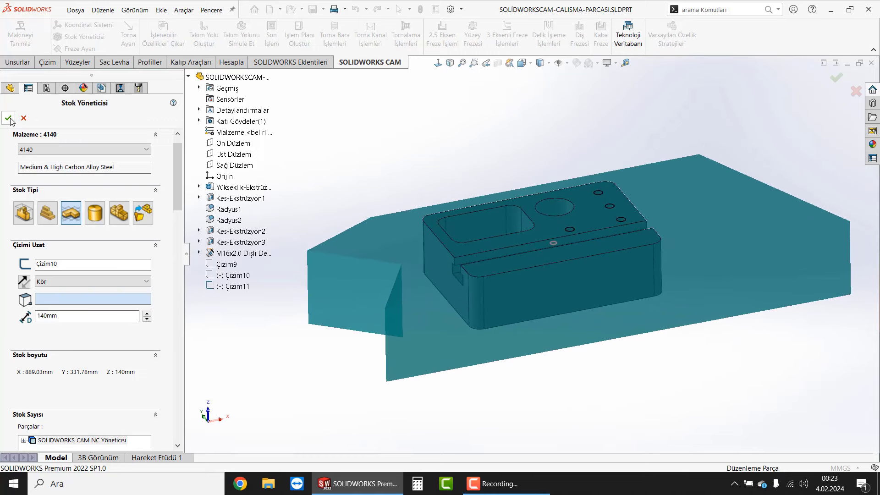
pyautogui.click(24, 212)
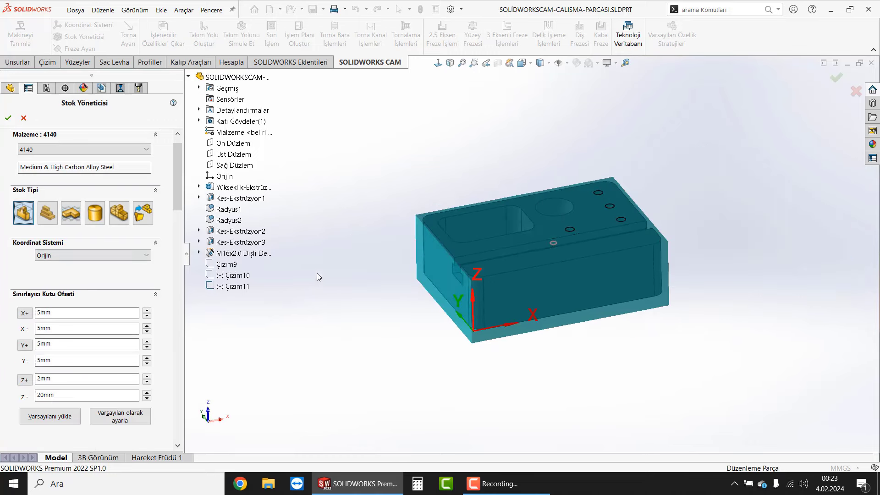
# Accept the 4140 bounding-box stock settings and review the part from a few angles.
pyautogui.click(8, 118)
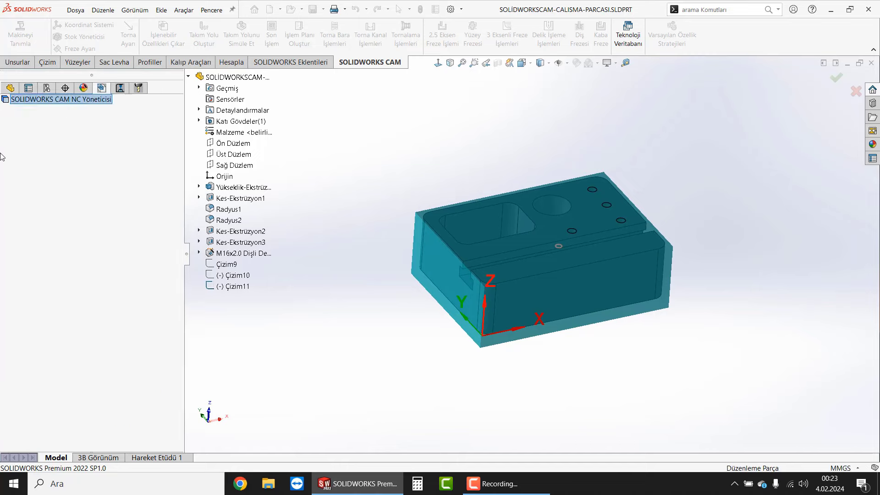
pyautogui.moveTo(294, 265)
pyautogui.mouseDown(button='middle')
pyautogui.moveTo(301, 235)
pyautogui.moveTo(290, 273)
pyautogui.mouseUp(button='middle')
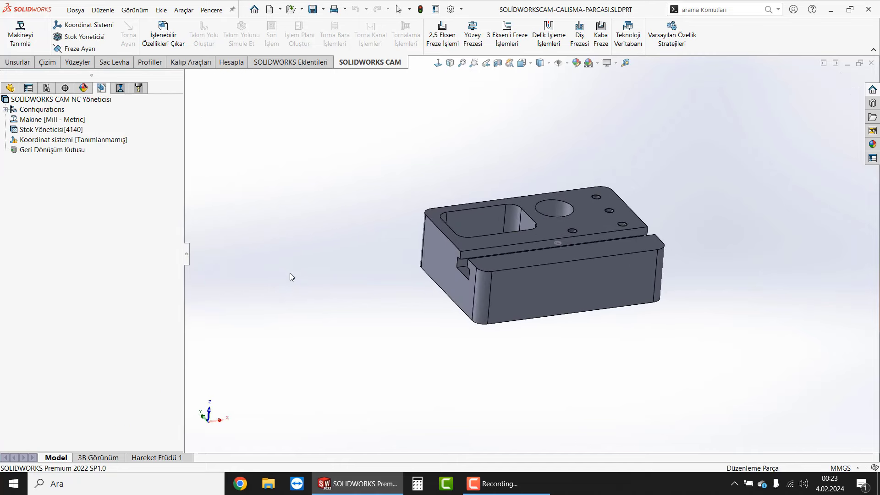
pyautogui.moveTo(232, 257); pyautogui.dragTo(253, 260, button='middle')
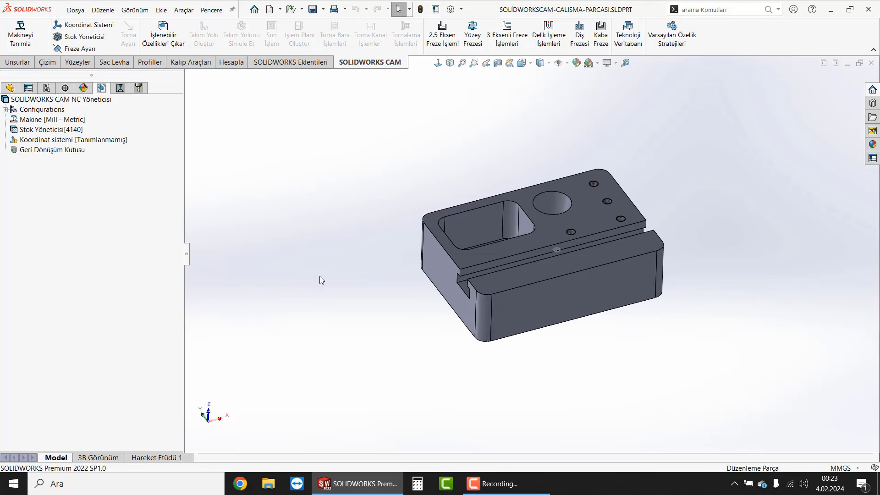
pyautogui.moveTo(324, 277); pyautogui.dragTo(330, 274, button='middle')
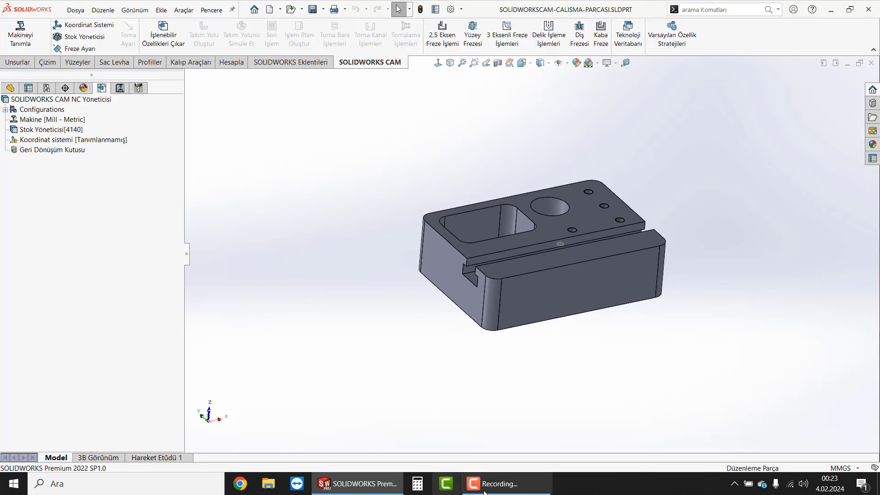